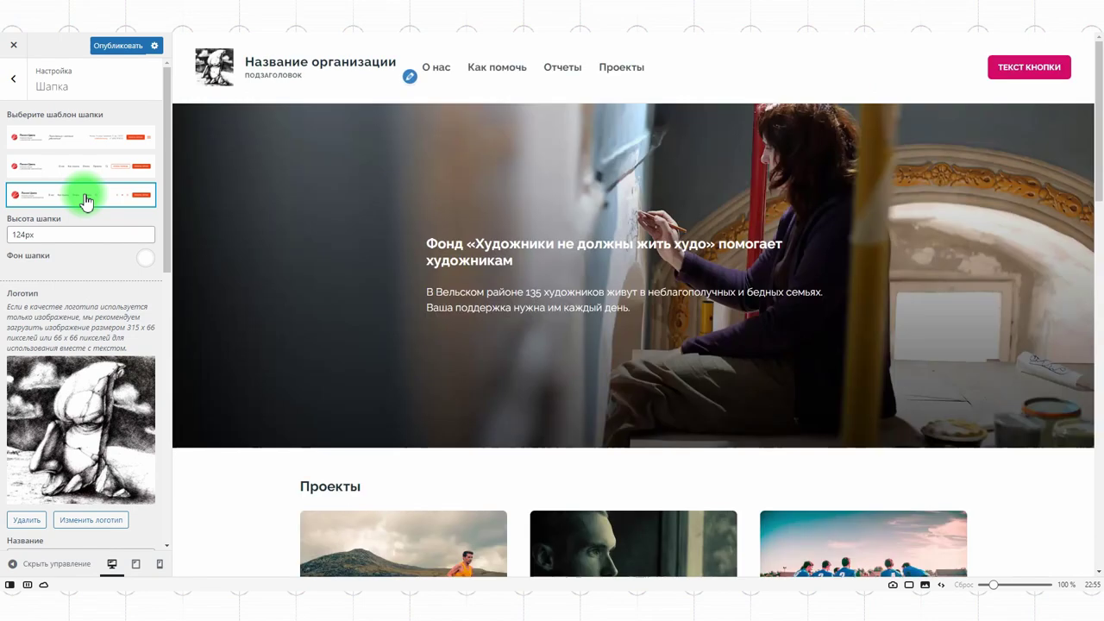
# Step: Choose the header template that puts the menu items on the right beside the button
pyautogui.click(83, 169)
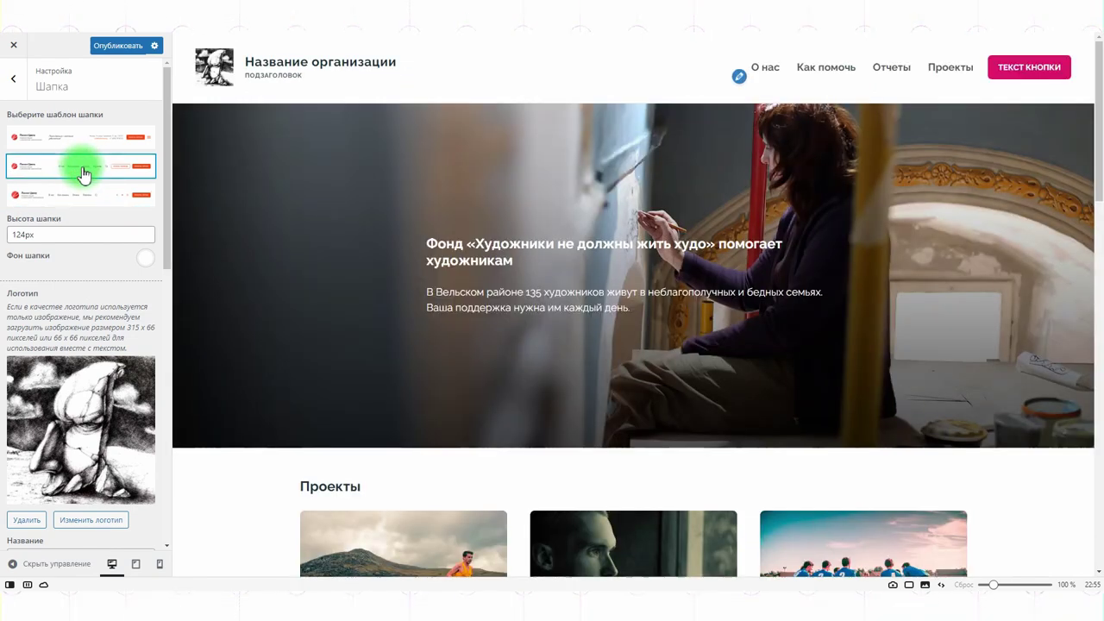
# Step: Focus the site title field, then bring up the ChatGPT chat with site-name ideas
pyautogui.scroll(-3, 65, 239)
pyautogui.click(43, 269)
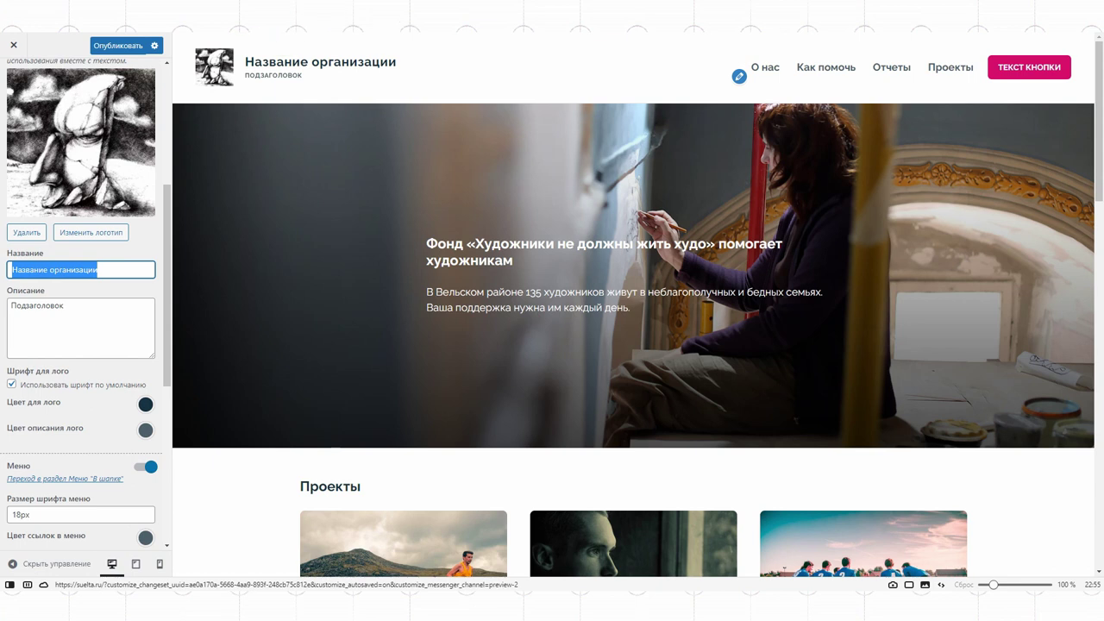
pyautogui.click(203, 15)
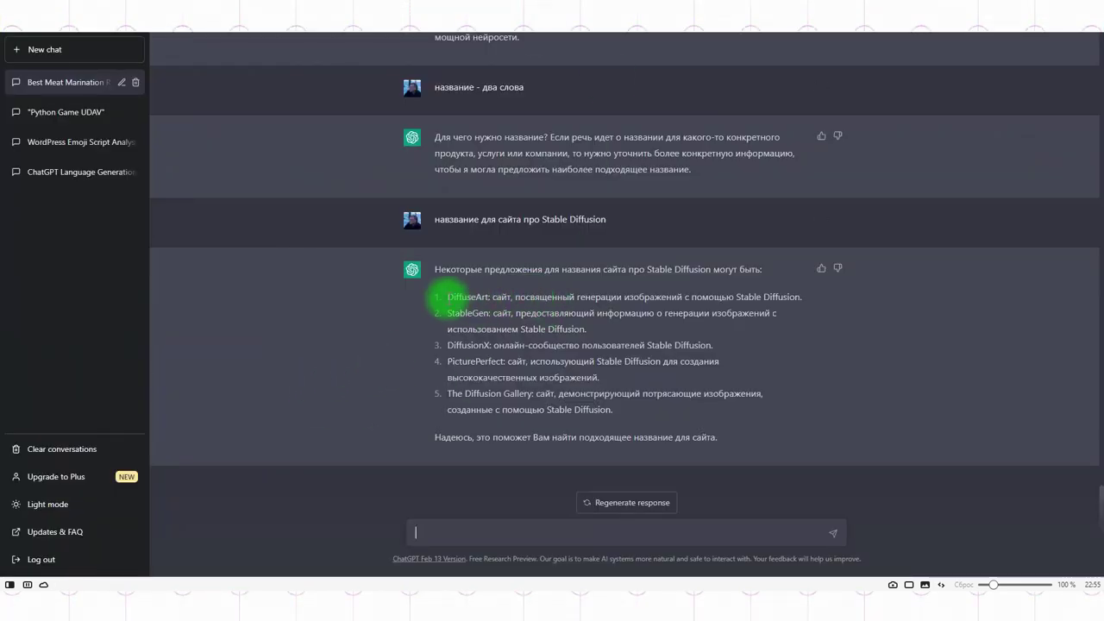
# Step: Select the suggested name DiffuseArt in ChatGPT's answer
pyautogui.doubleClick(447, 298)
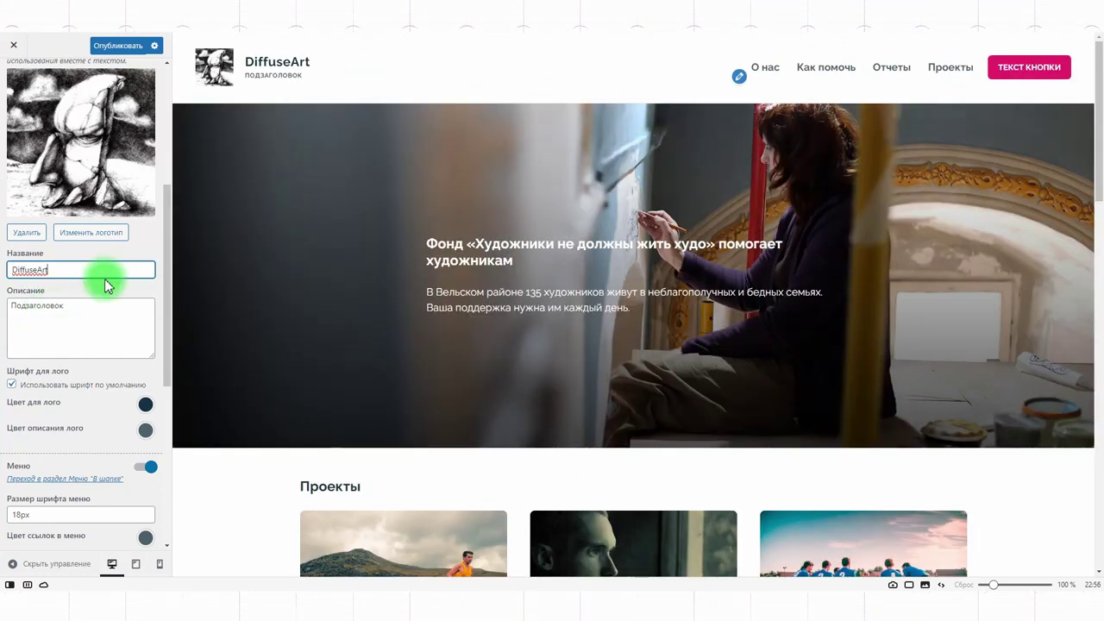
# Step: Replace the Подзаголовок tagline with «генерируем изображеня в Stable Diffusion», adapted from ChatGPT's description
pyautogui.click(207, 22)
pyautogui.moveTo(576, 297); pyautogui.dragTo(810, 304)
pyautogui.hotkey('ctrl', 'c')
pyautogui.click(790, 21)
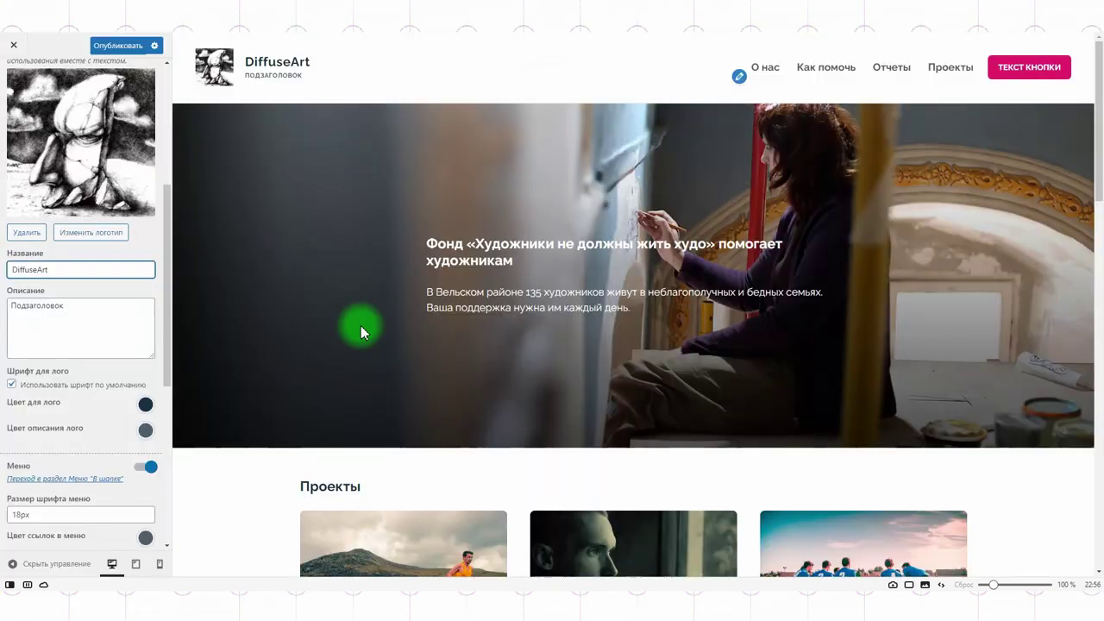
pyautogui.moveTo(93, 306); pyautogui.dragTo(4, 312)
pyautogui.hotkey('ctrl', 'v')
pyautogui.doubleClick(32, 306)
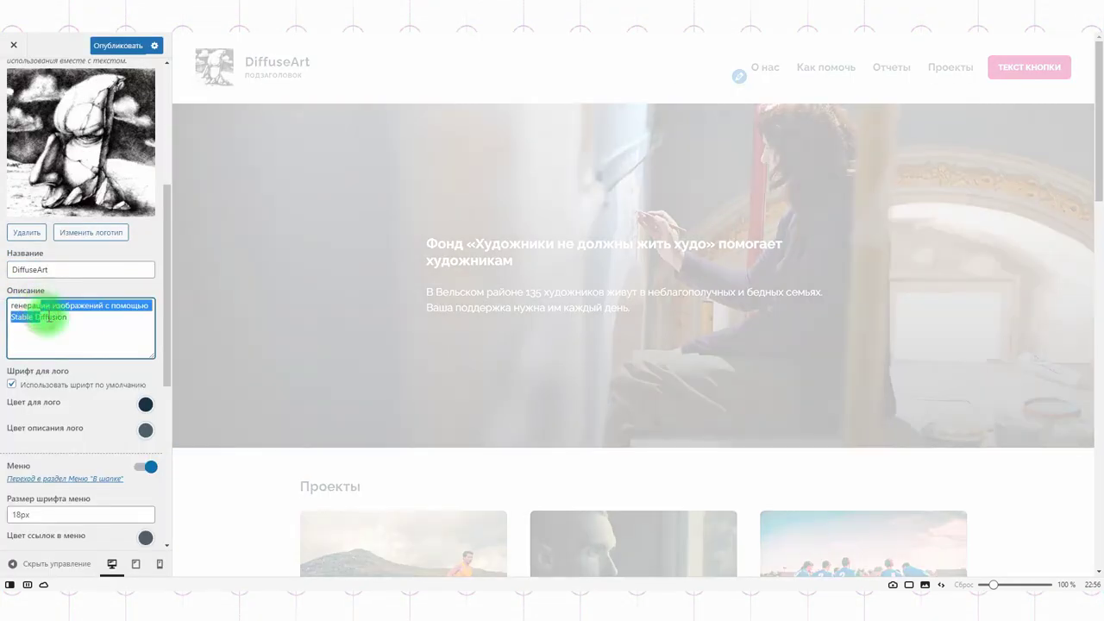
pyautogui.write('генерируем изображеня в')
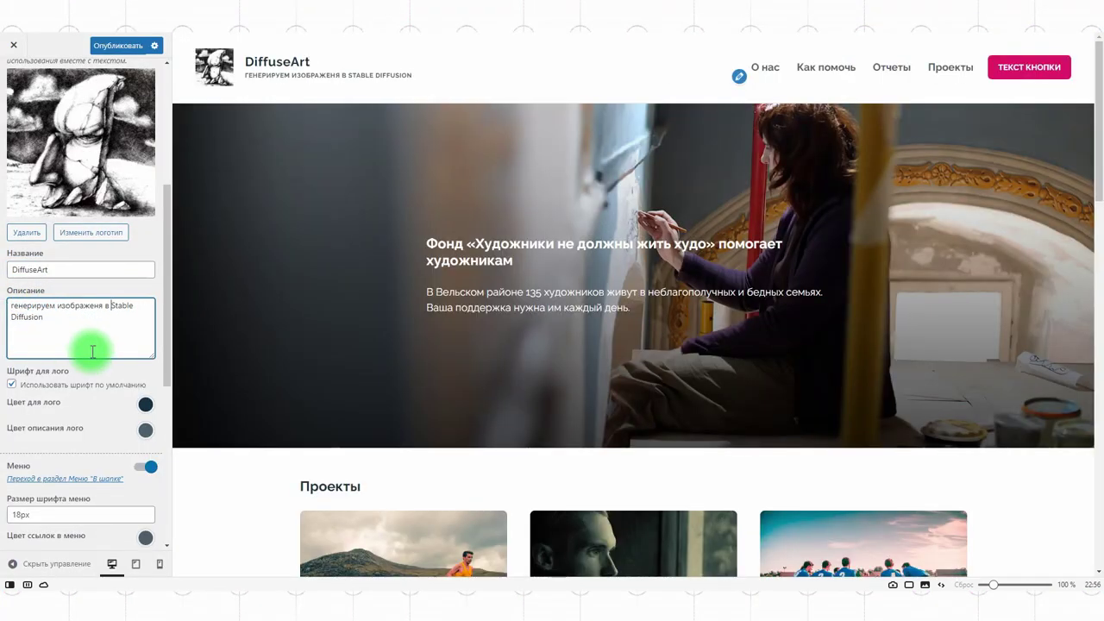
pyautogui.click(83, 458)
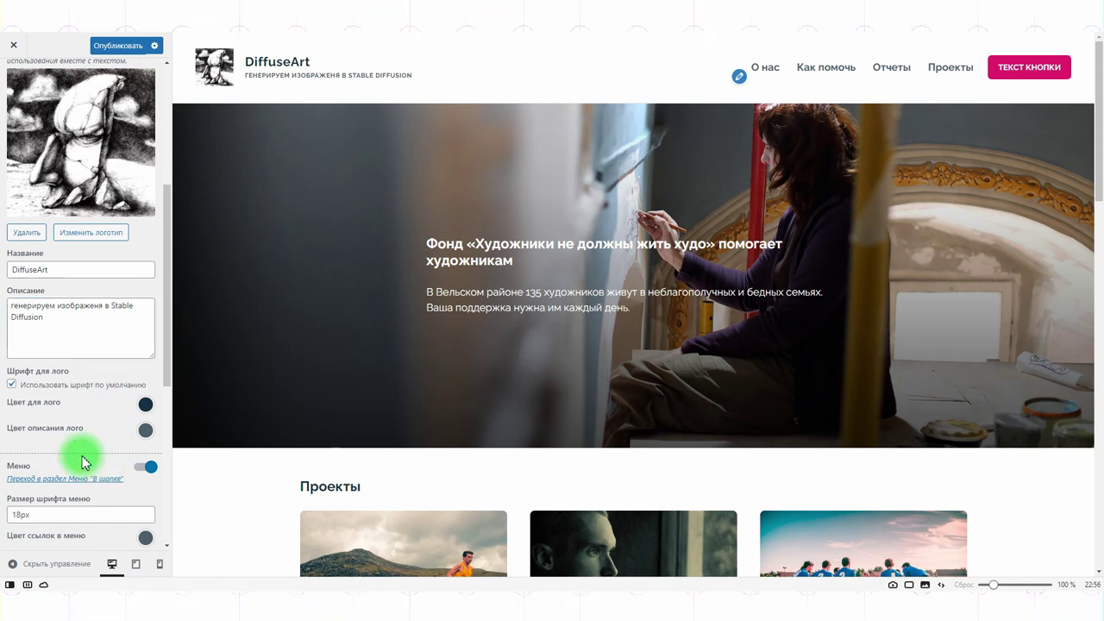
# Step: Colour the tagline light blue and the site title dark blue
pyautogui.click(145, 430)
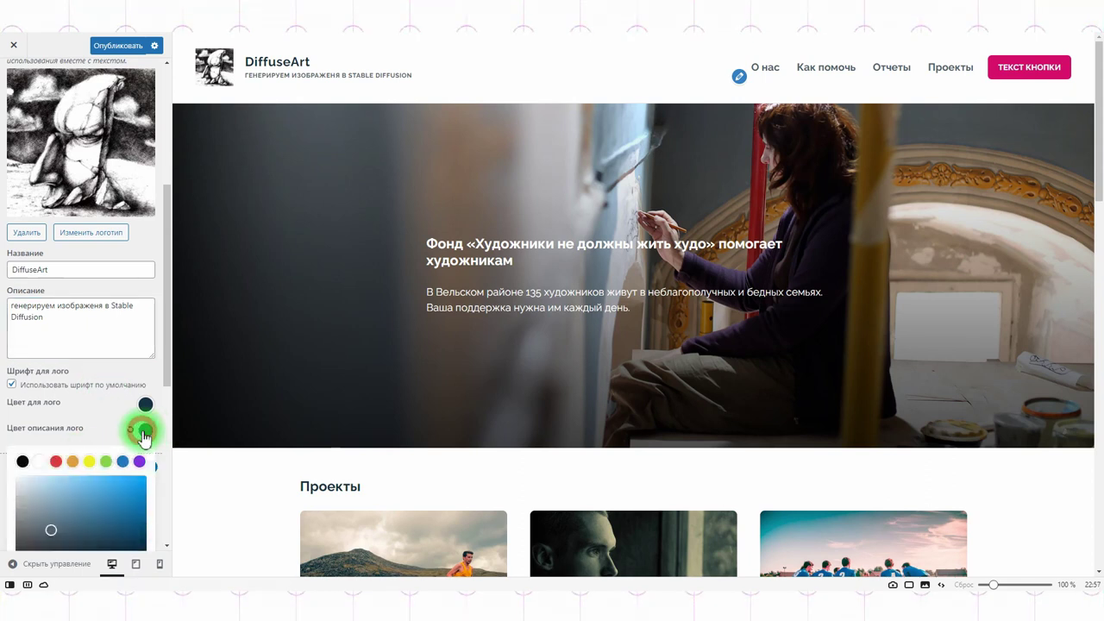
pyautogui.click(55, 464)
pyautogui.click(122, 442)
pyautogui.click(101, 463)
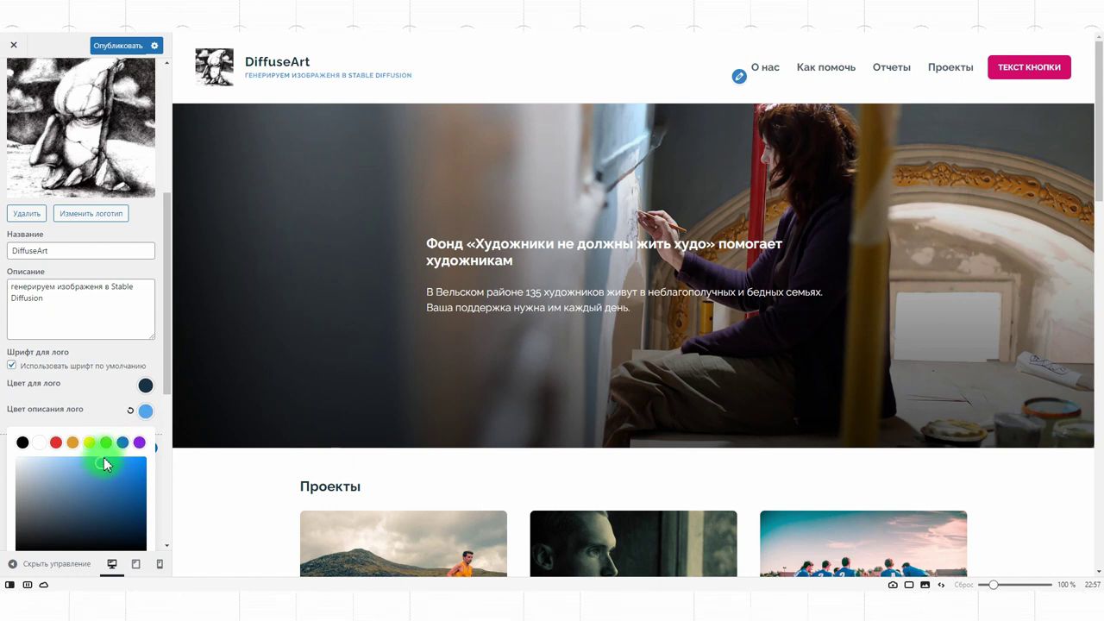
pyautogui.click(145, 386)
pyautogui.moveTo(147, 431); pyautogui.dragTo(148, 493)
pyautogui.scroll(3, 98, 344)
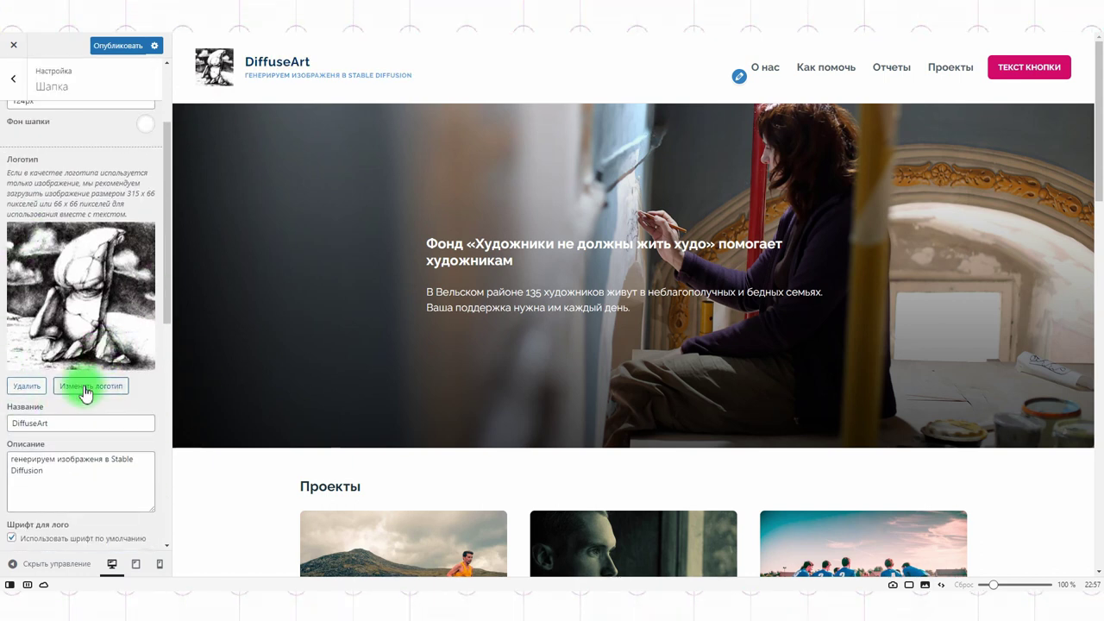
# Step: Upload image 00044 of the fluffy green creature and use it uncropped as the logo
pyautogui.click(86, 387)
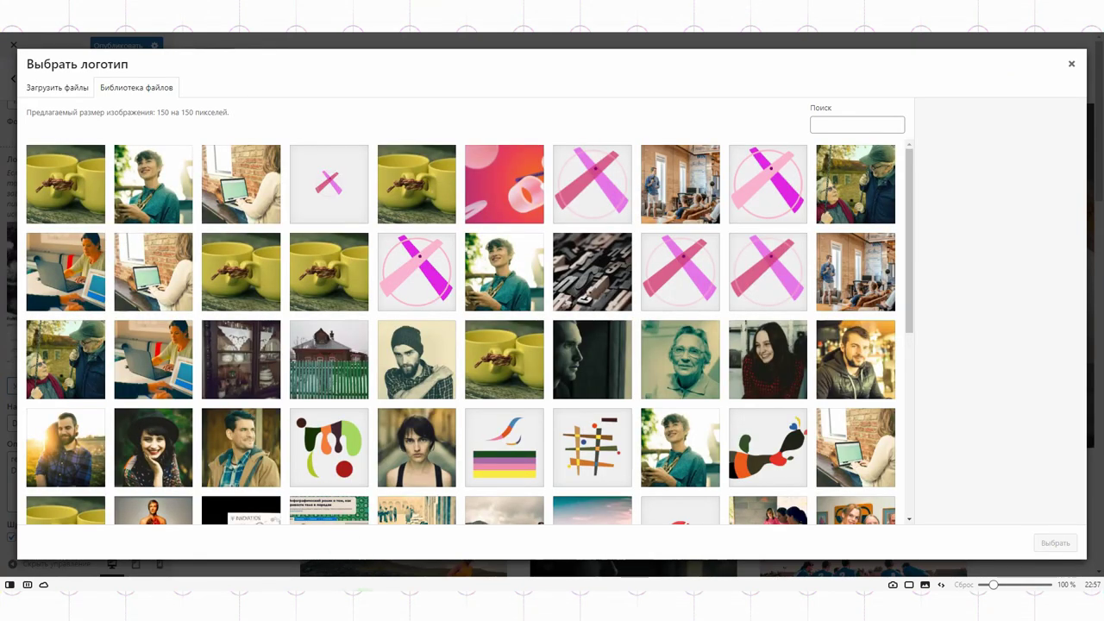
pyautogui.hotkey('alt', 'Tab')
pyautogui.click(562, 321)
pyautogui.click(485, 220)
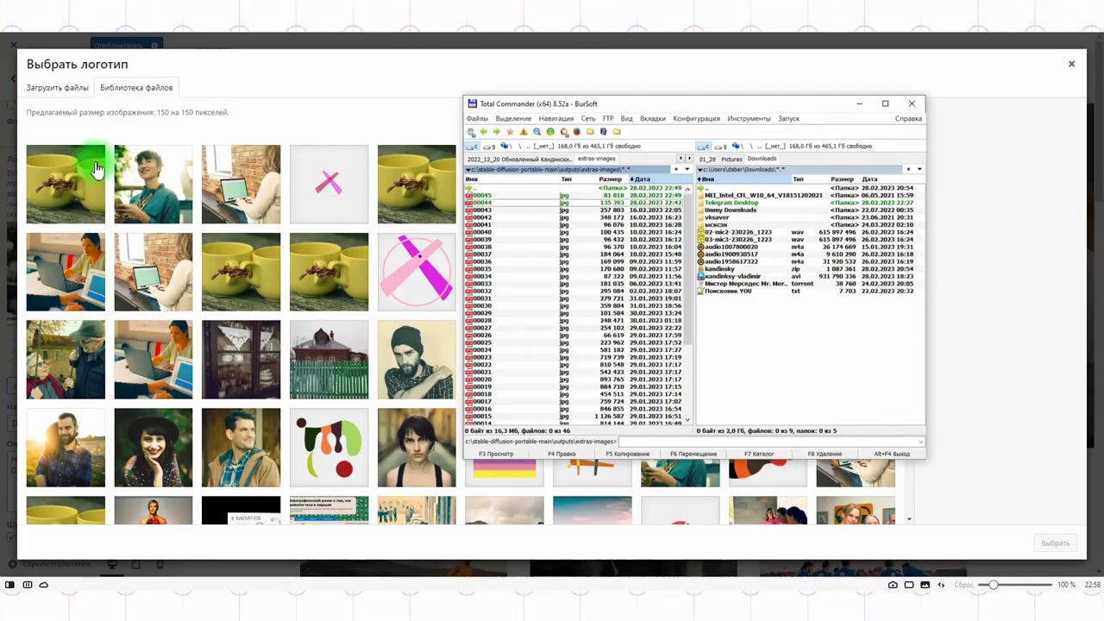
pyautogui.click(62, 88)
pyautogui.hotkey('alt', 'Tab')
pyautogui.moveTo(505, 202); pyautogui.dragTo(336, 270)
pyautogui.click(1054, 543)
pyautogui.click(949, 541)
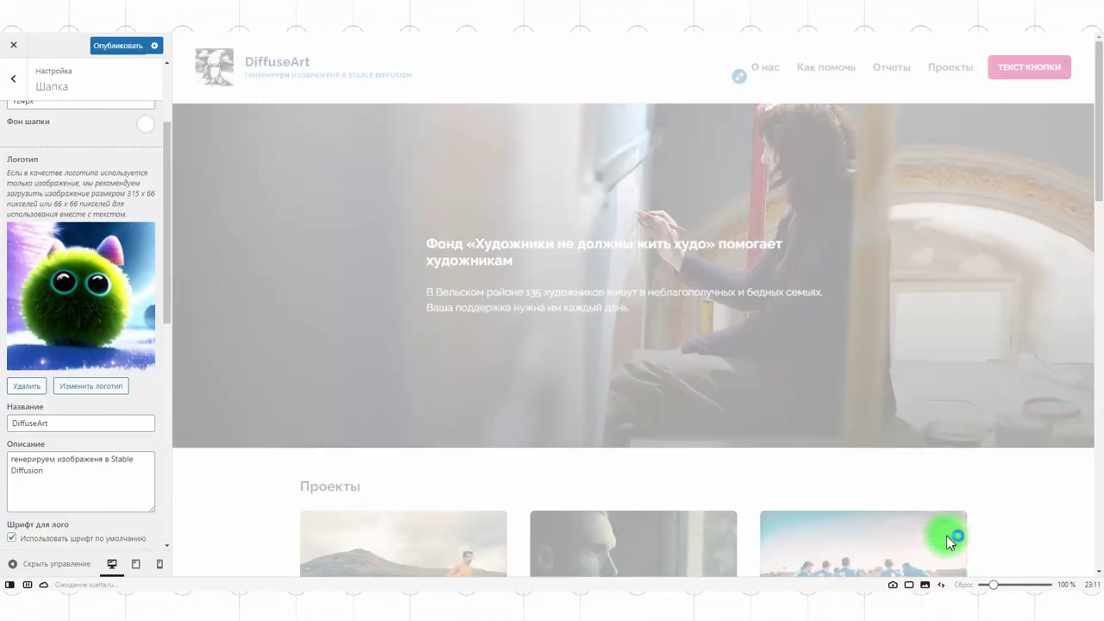
pyautogui.scroll(-5, 142, 361)
# Step: Recolour the tagline green (#80d544)
pyautogui.click(145, 355)
pyautogui.click(106, 385)
pyautogui.moveTo(110, 413); pyautogui.dragTo(104, 415)
pyautogui.click(274, 392)
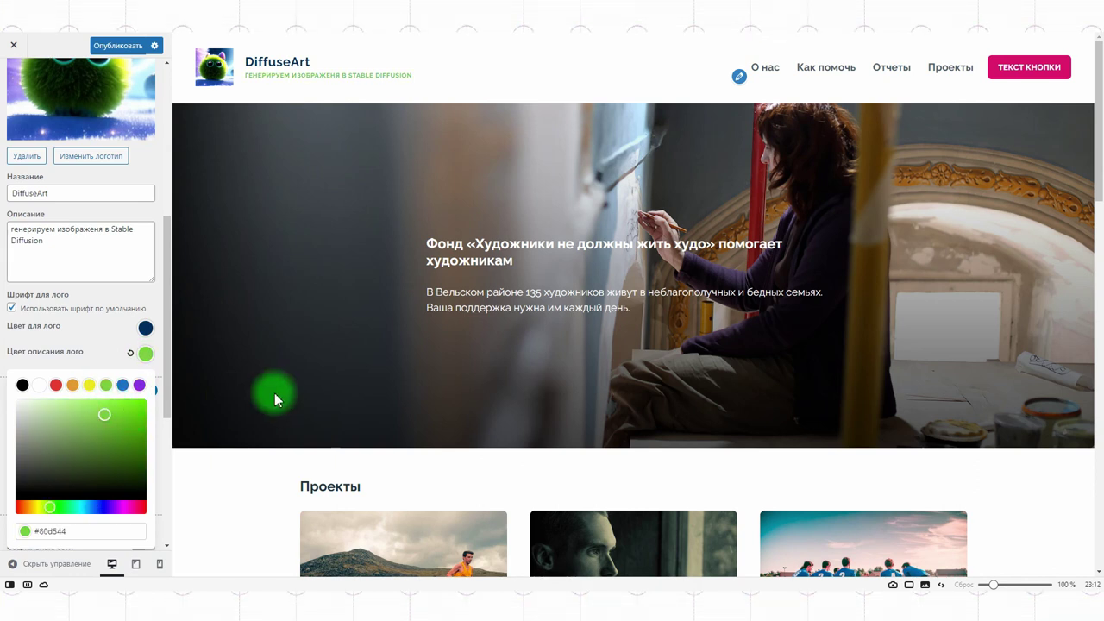
pyautogui.click(96, 294)
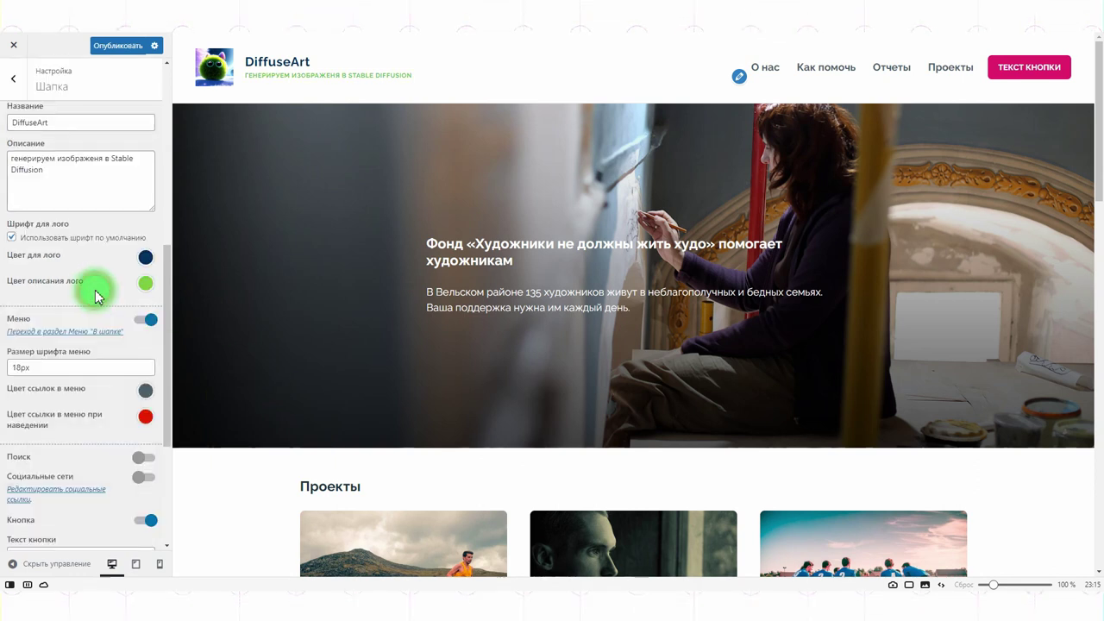
pyautogui.scroll(-3, 96, 296)
pyautogui.scroll(-1, 95, 296)
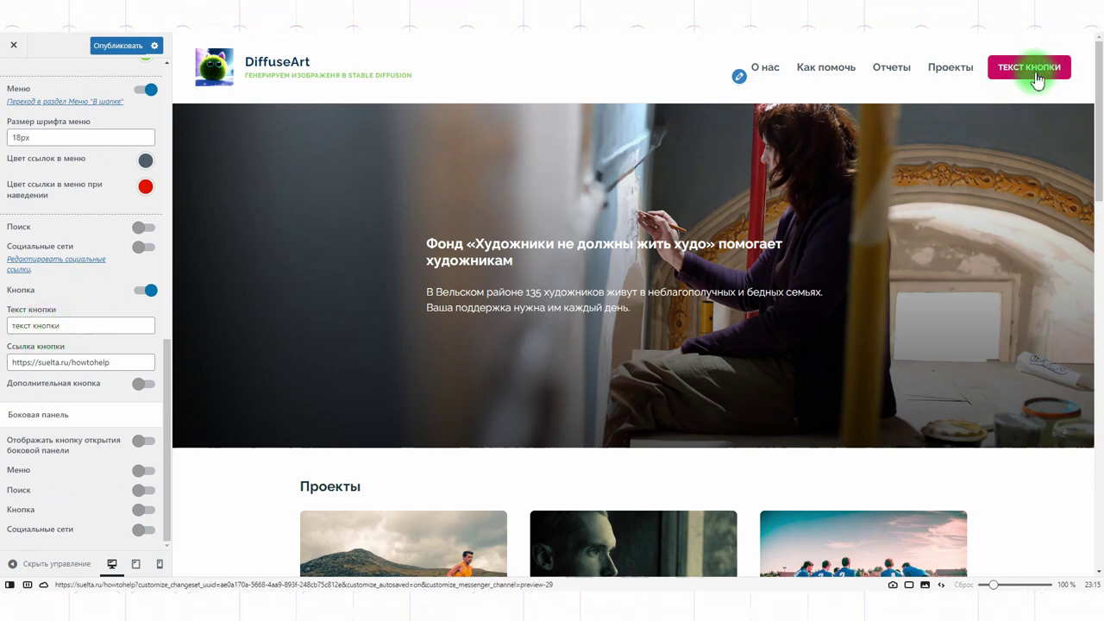
# Step: Relabel the header button «сообщество в Telegram» and set the menu font size to 14px
pyautogui.moveTo(11, 325); pyautogui.dragTo(69, 323)
pyautogui.write('соо')
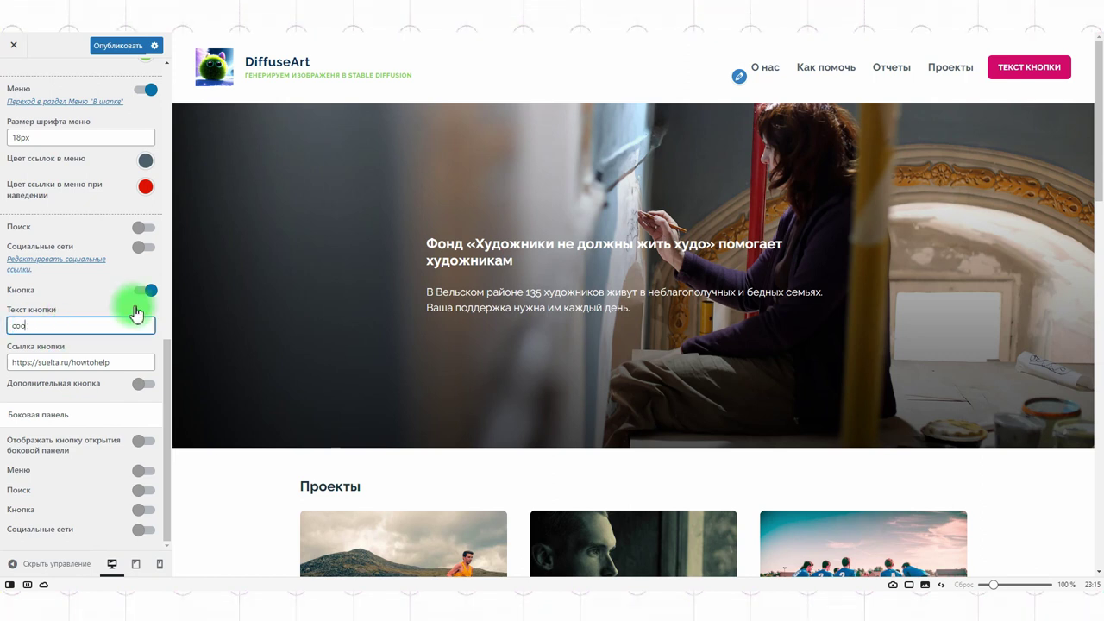
pyautogui.write('бщество в Telegram')
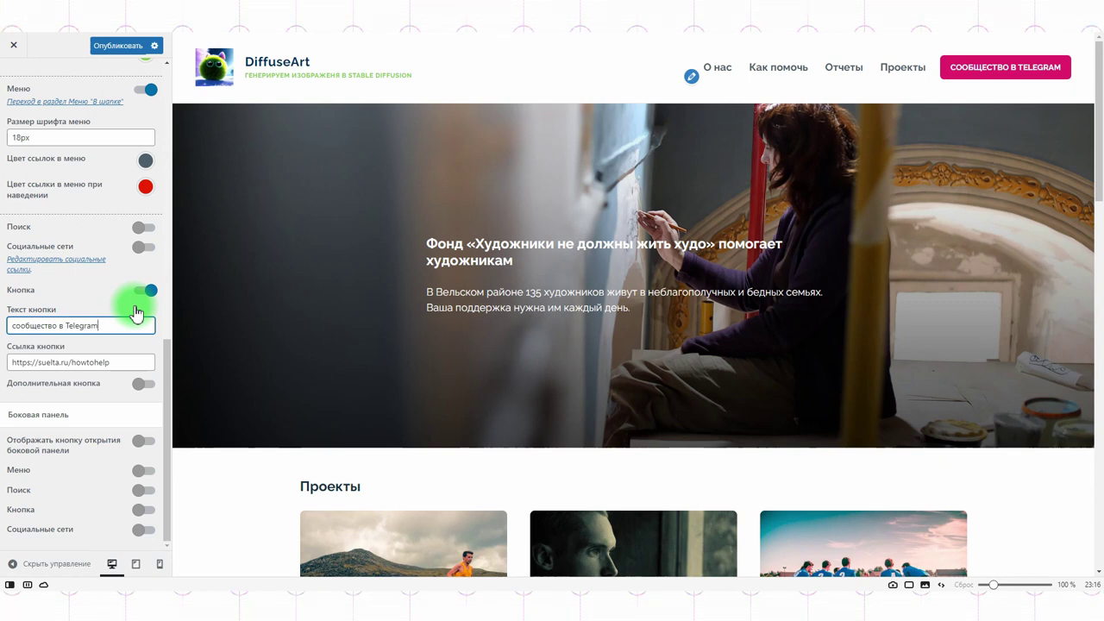
pyautogui.click(19, 136)
pyautogui.write('14')
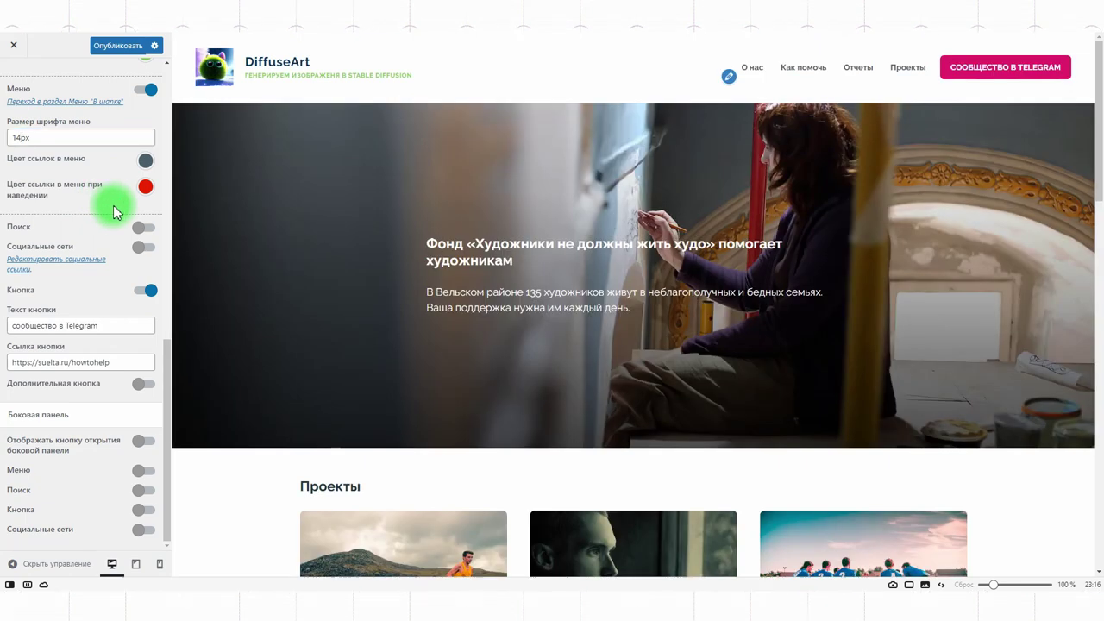
# Step: Set the Telegram invite link as the button link and publish the changes
pyautogui.moveTo(112, 362); pyautogui.dragTo(7, 362)
pyautogui.write('https://t.me/+pqxW1nzeYF0yMDQ6')
pyautogui.click(126, 46)
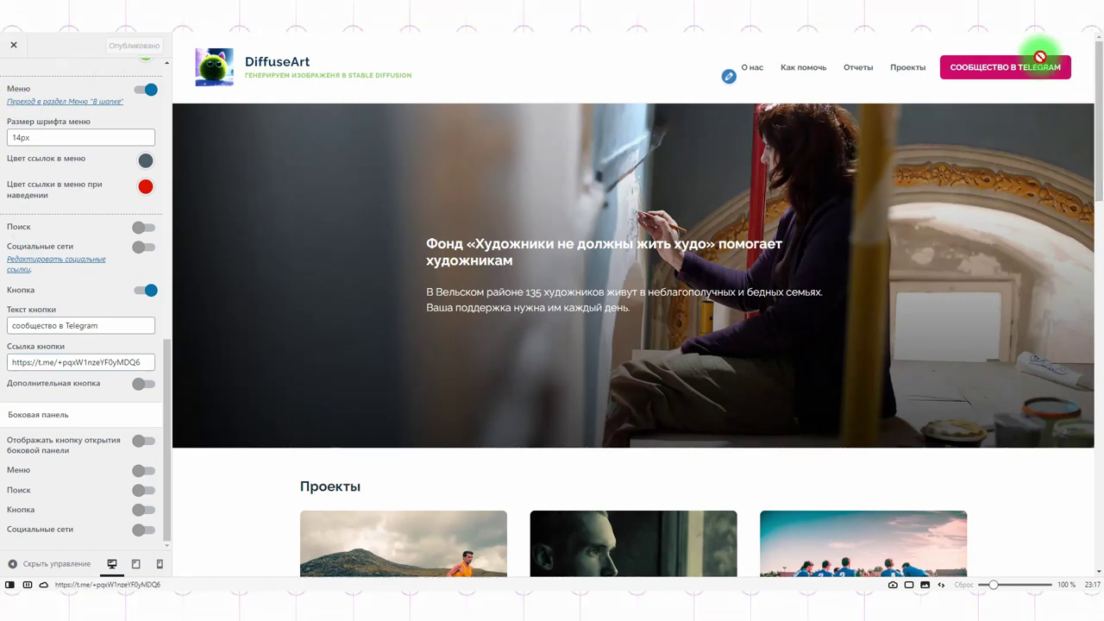
pyautogui.click(13, 44)
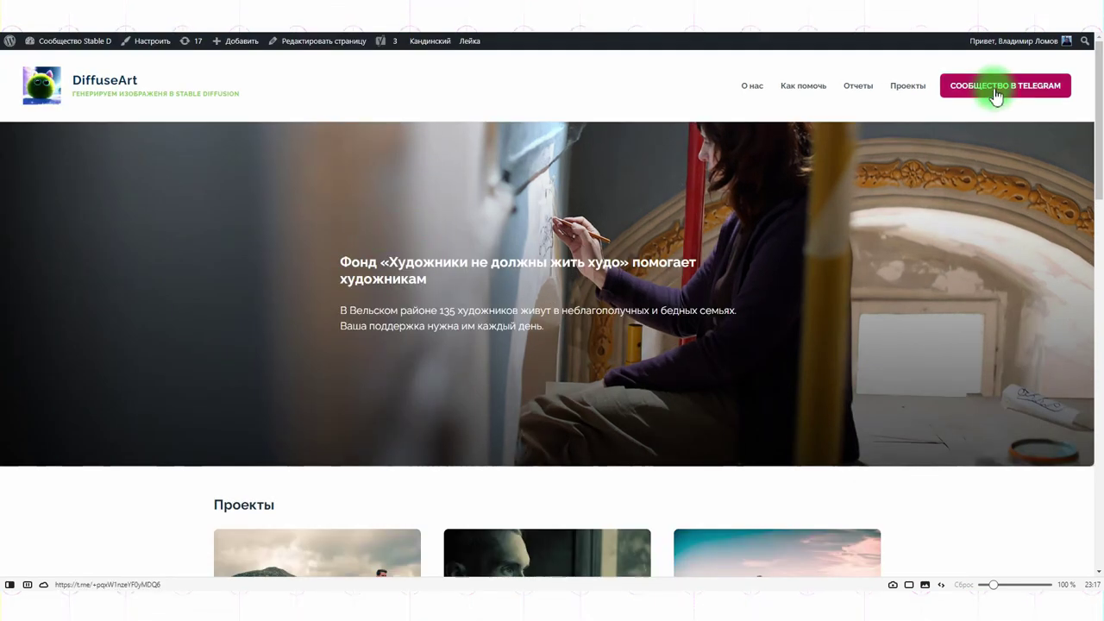
pyautogui.click(994, 95)
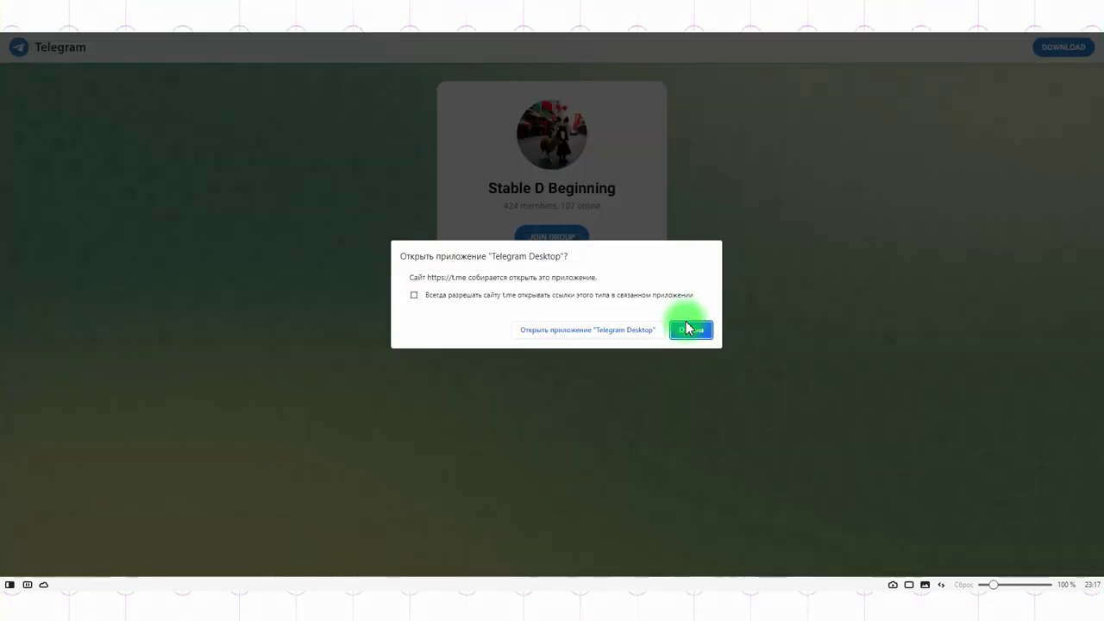
pyautogui.click(698, 329)
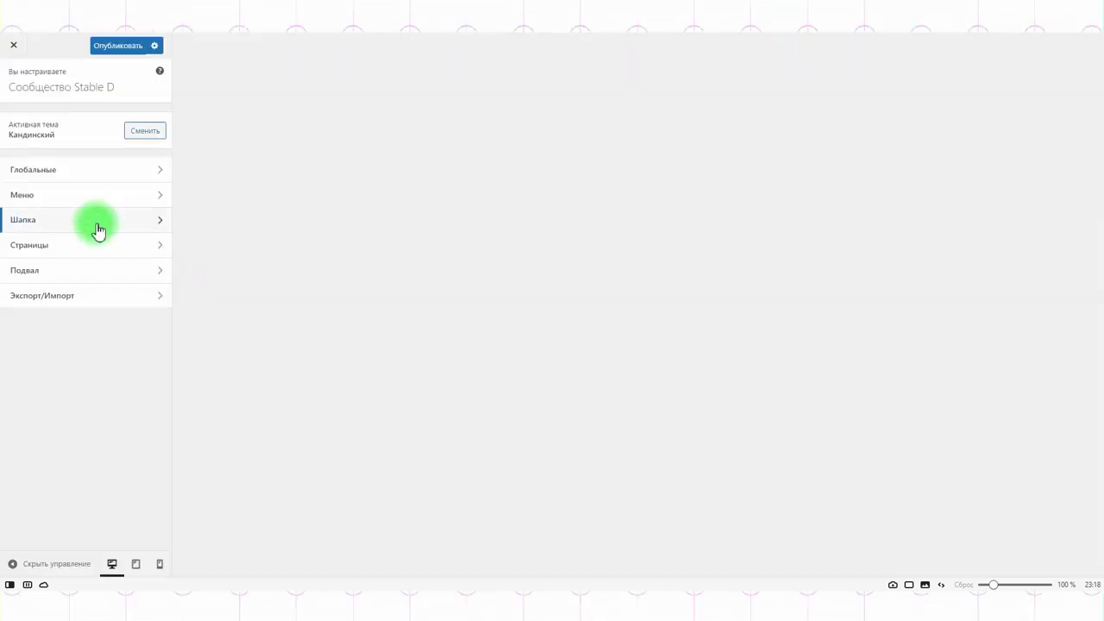
pyautogui.click(93, 223)
# Step: Turn on Дополнительная кнопка and label it «Сообщество в Instagram»
pyautogui.scroll(-2, 86, 259)
pyautogui.scroll(-5, 103, 280)
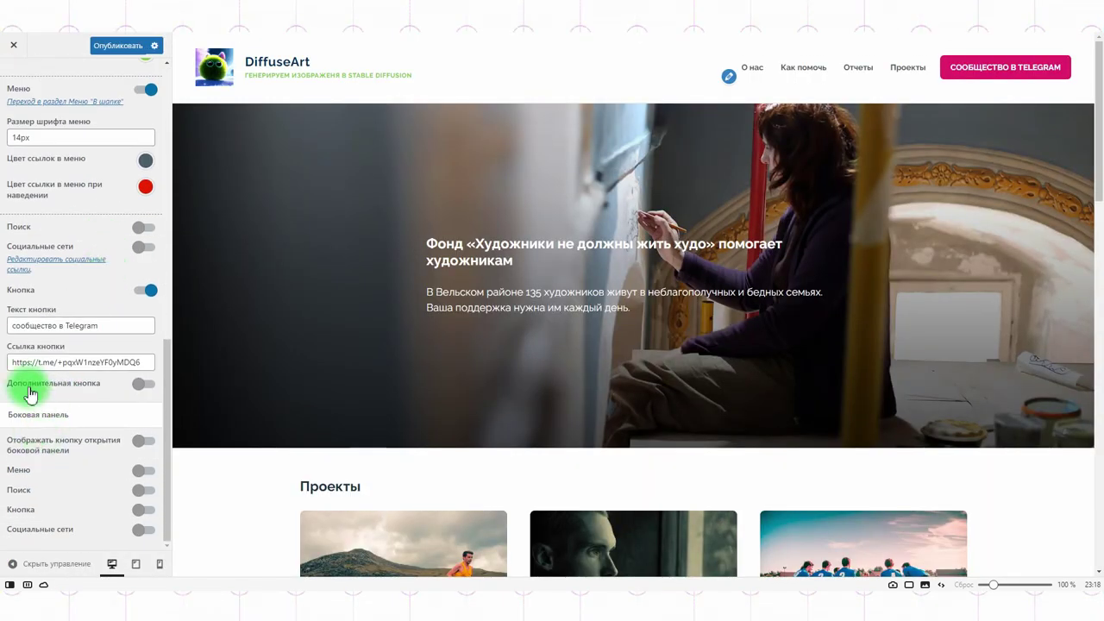
pyautogui.click(146, 385)
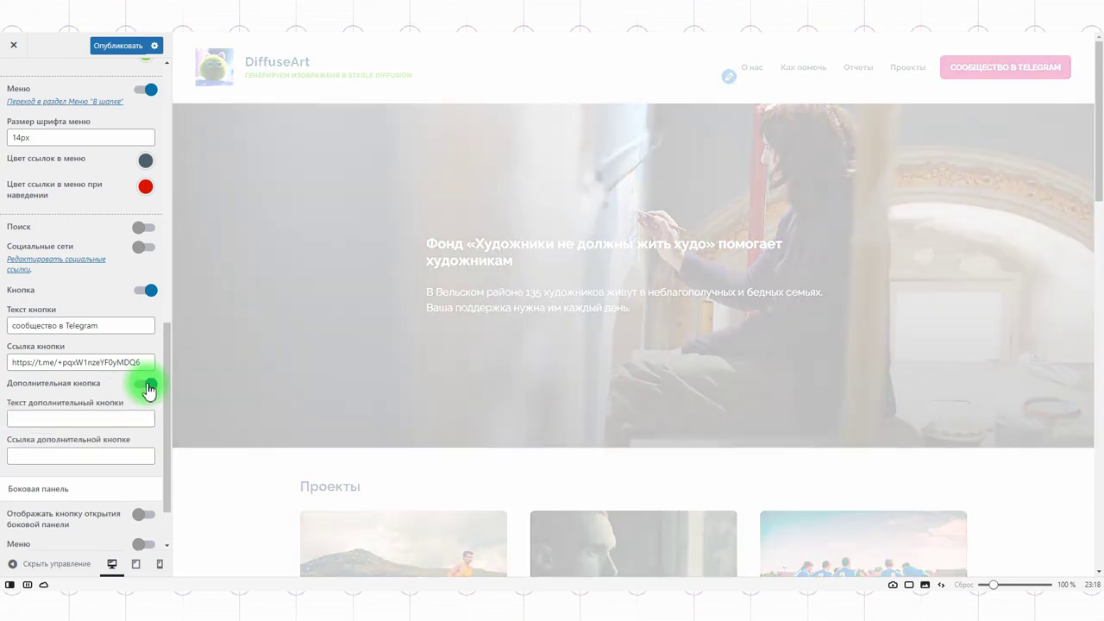
pyautogui.click(69, 417)
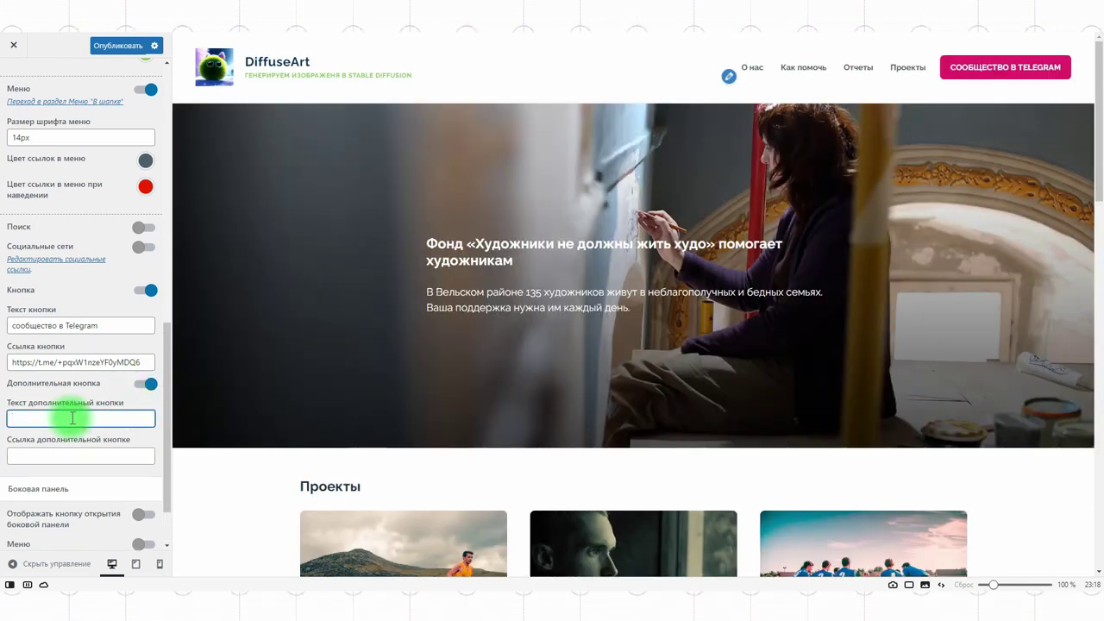
pyautogui.write('Сообщество в Instagram')
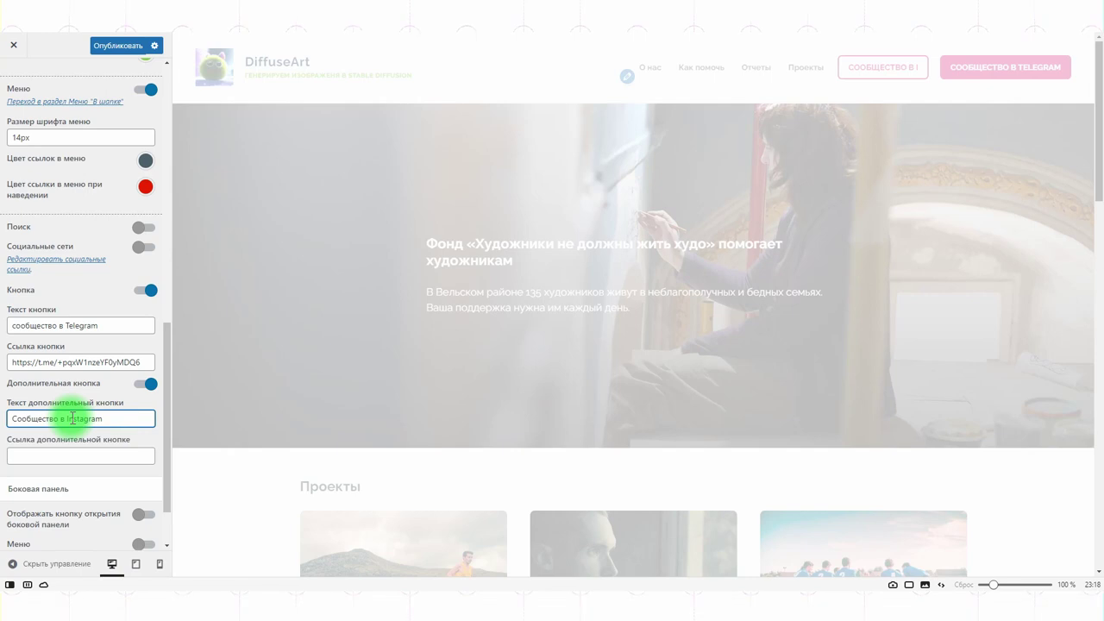
pyautogui.scroll(-1, 109, 413)
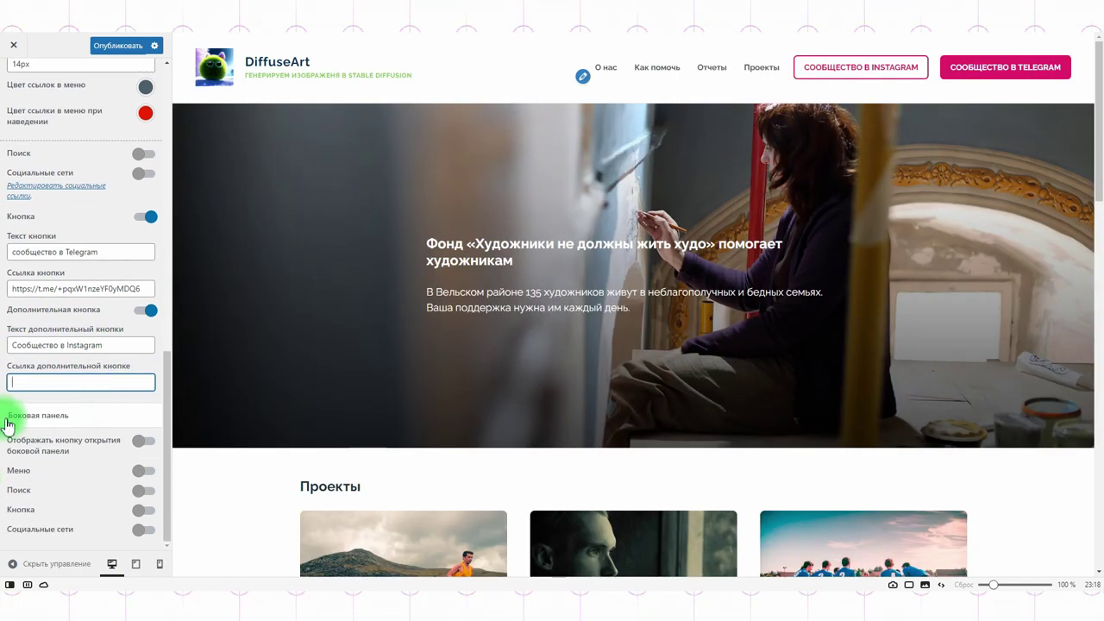
# Step: Add a side-panel opening button to the header and preview the panel
pyautogui.click(146, 444)
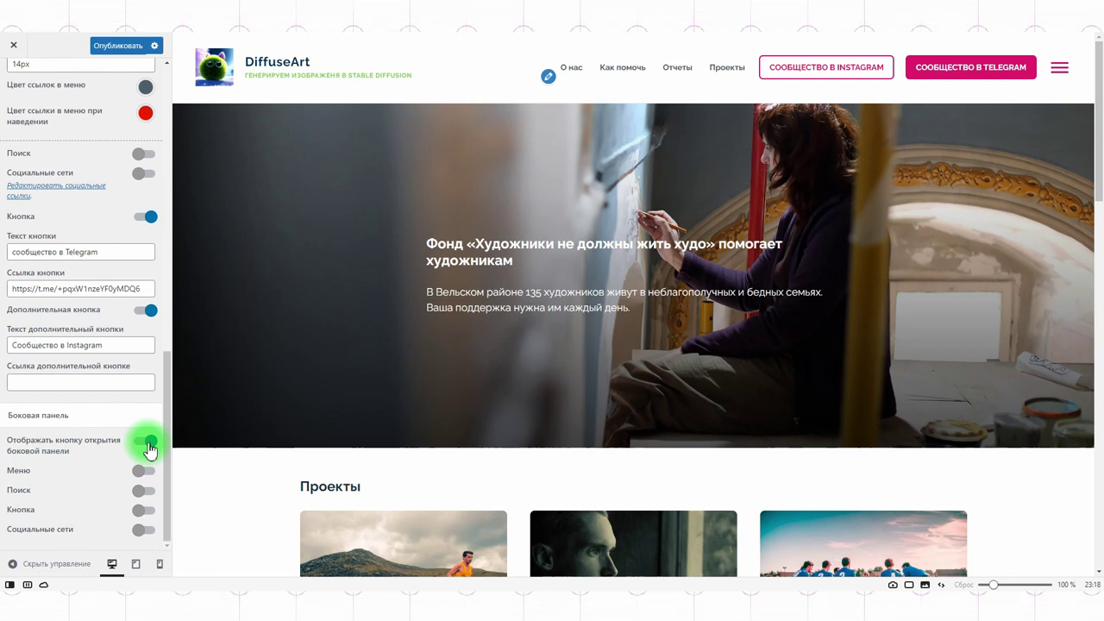
pyautogui.click(1059, 69)
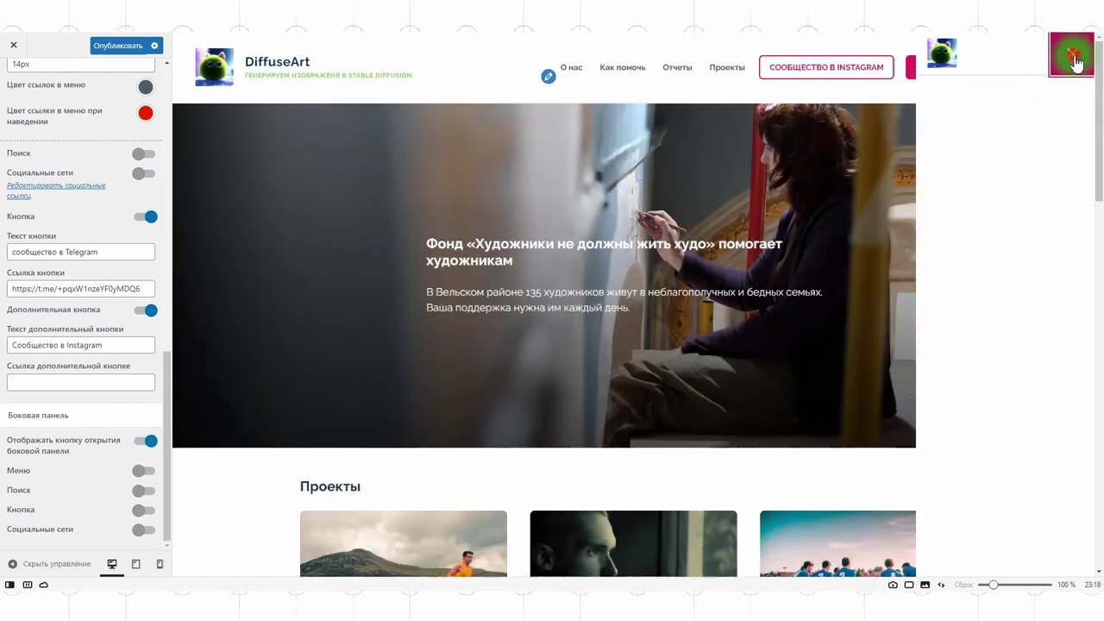
pyautogui.click(1072, 57)
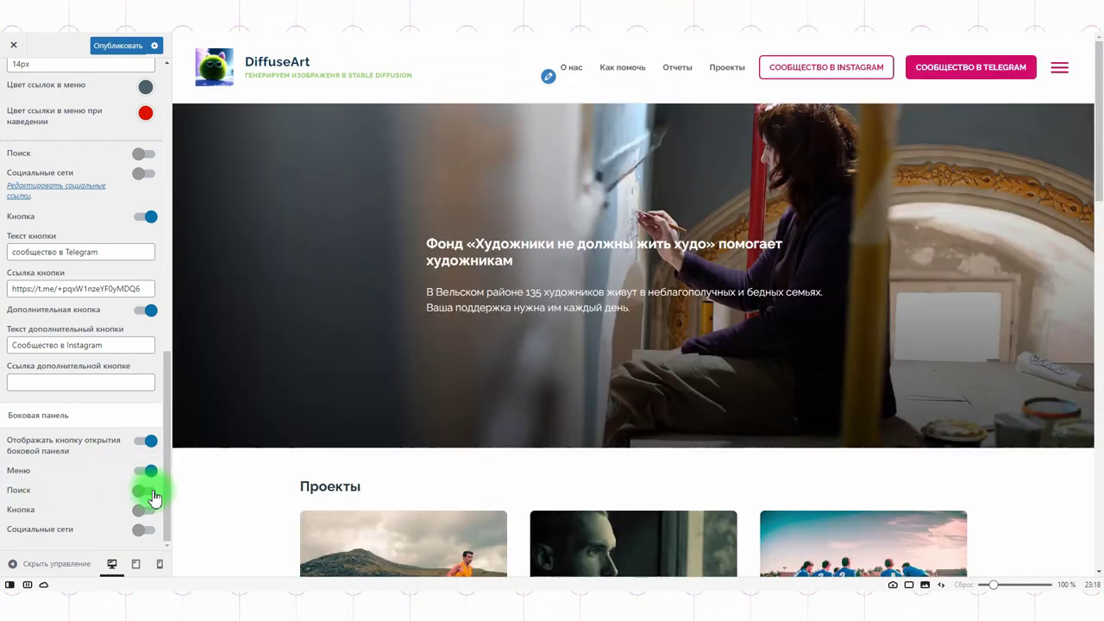
# Step: Enable search and a button in the side panel, trying then removing social links
pyautogui.click(152, 492)
pyautogui.click(145, 510)
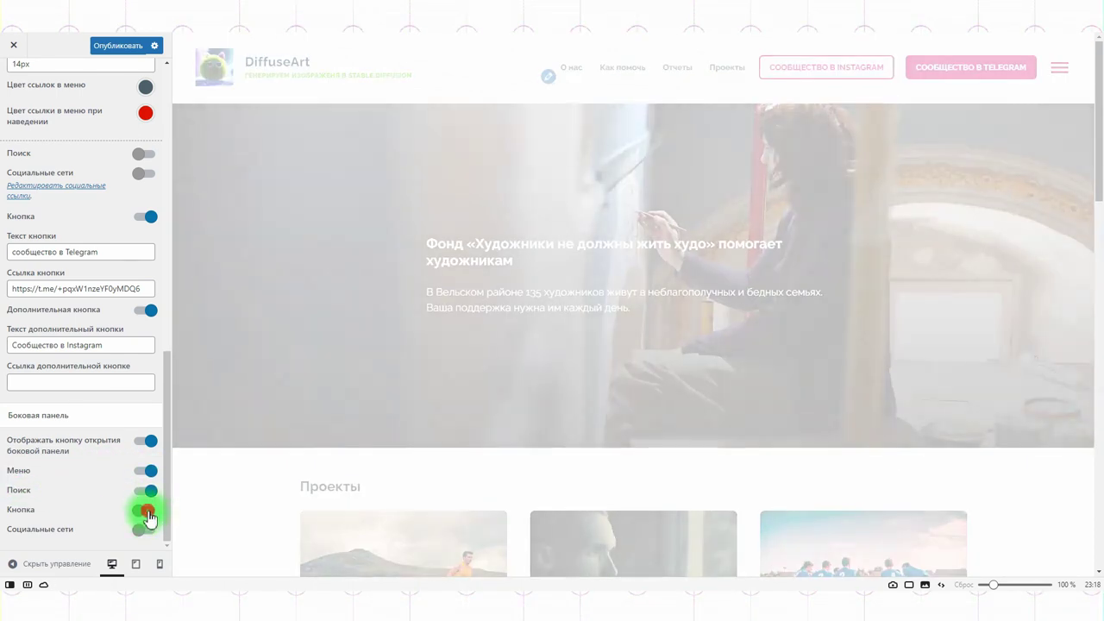
pyautogui.scroll(-1, 145, 483)
pyautogui.click(147, 530)
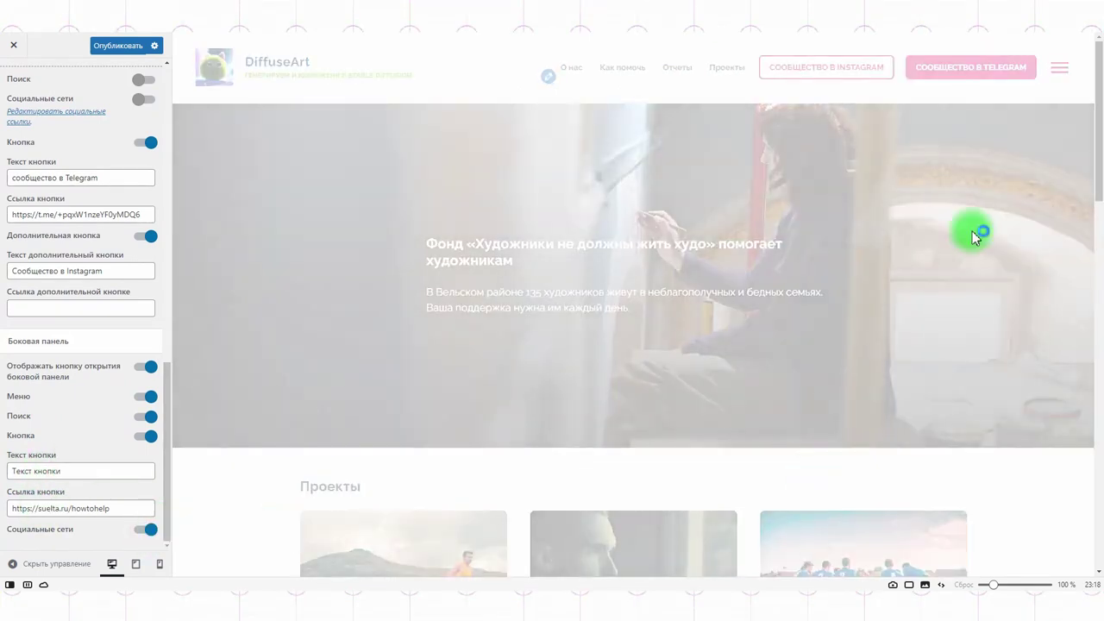
pyautogui.click(1059, 68)
pyautogui.click(1059, 72)
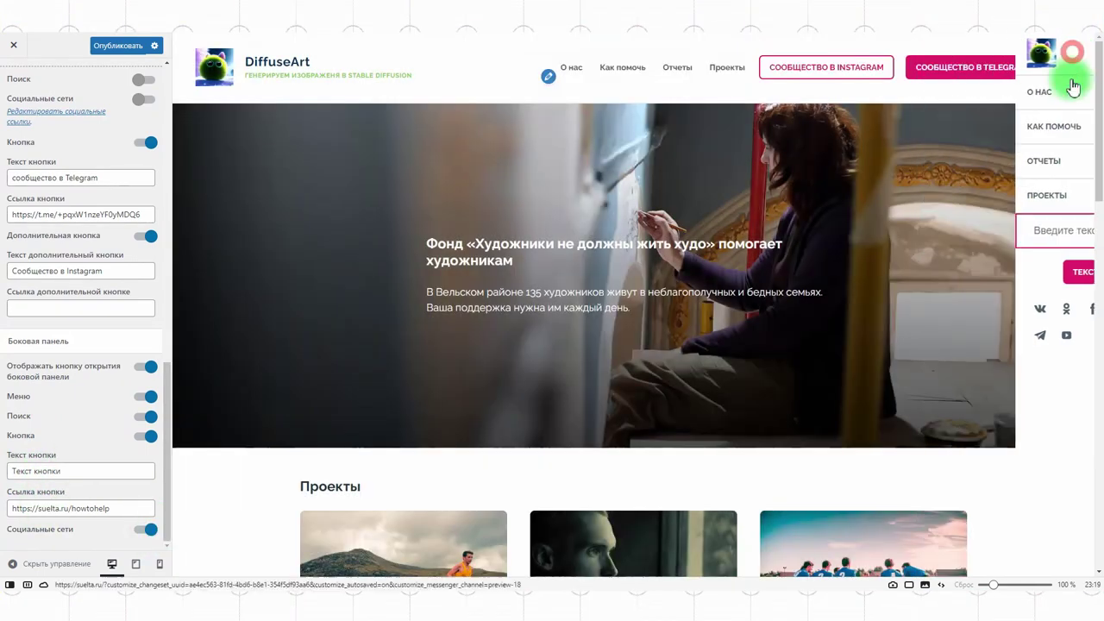
pyautogui.click(143, 530)
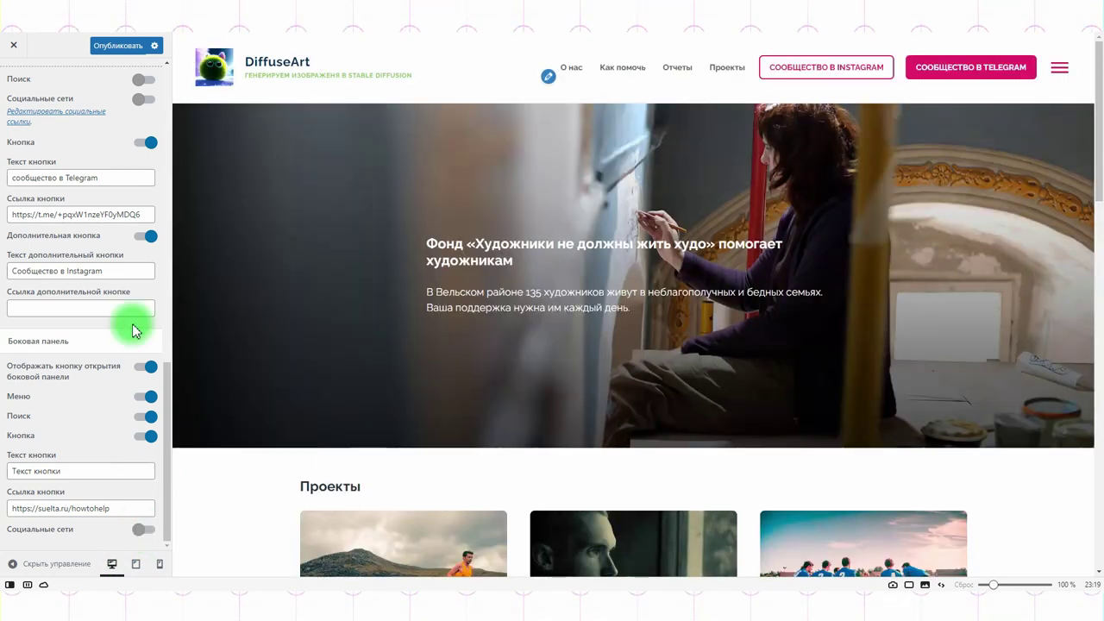
pyautogui.moveTo(112, 270); pyautogui.dragTo(8, 271)
# Step: Delete the «Сообщество в Instagram» label to remove the additional button
pyautogui.press('BackSpace')
pyautogui.scroll(5, 151, 278)
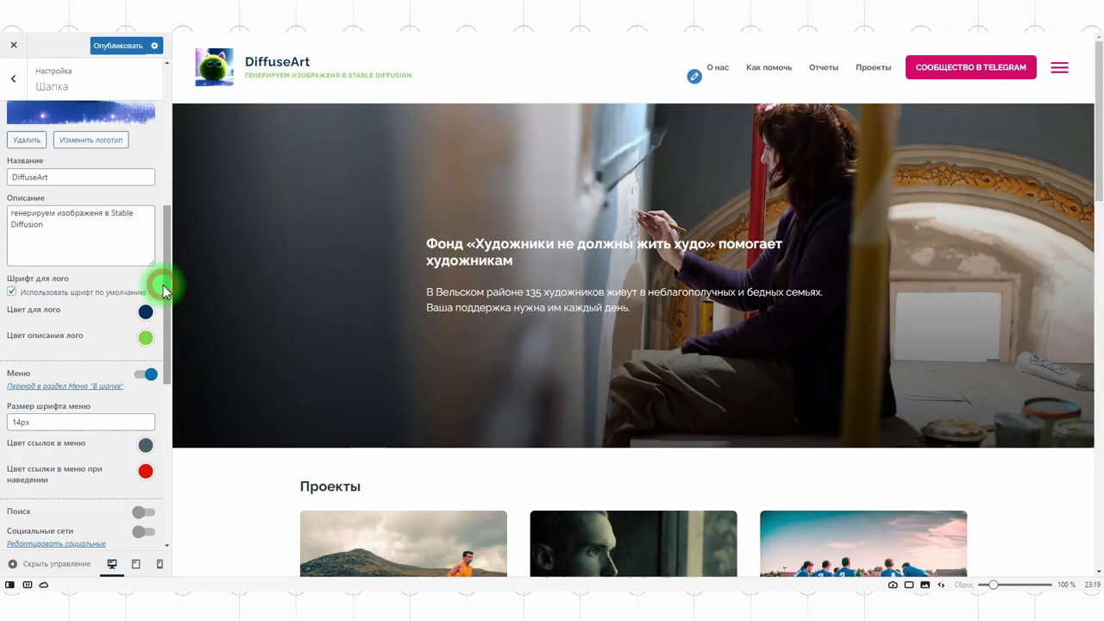
pyautogui.scroll(-2, 86, 442)
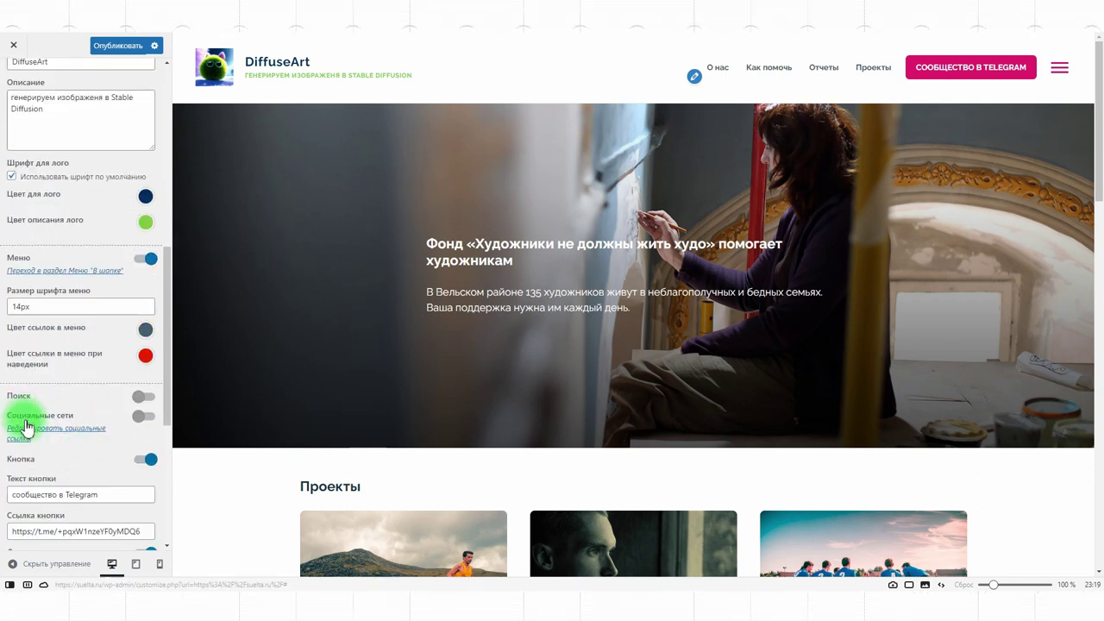
# Step: Turn on header search, leaving social icons off, and return to the live site
pyautogui.click(145, 414)
pyautogui.click(149, 398)
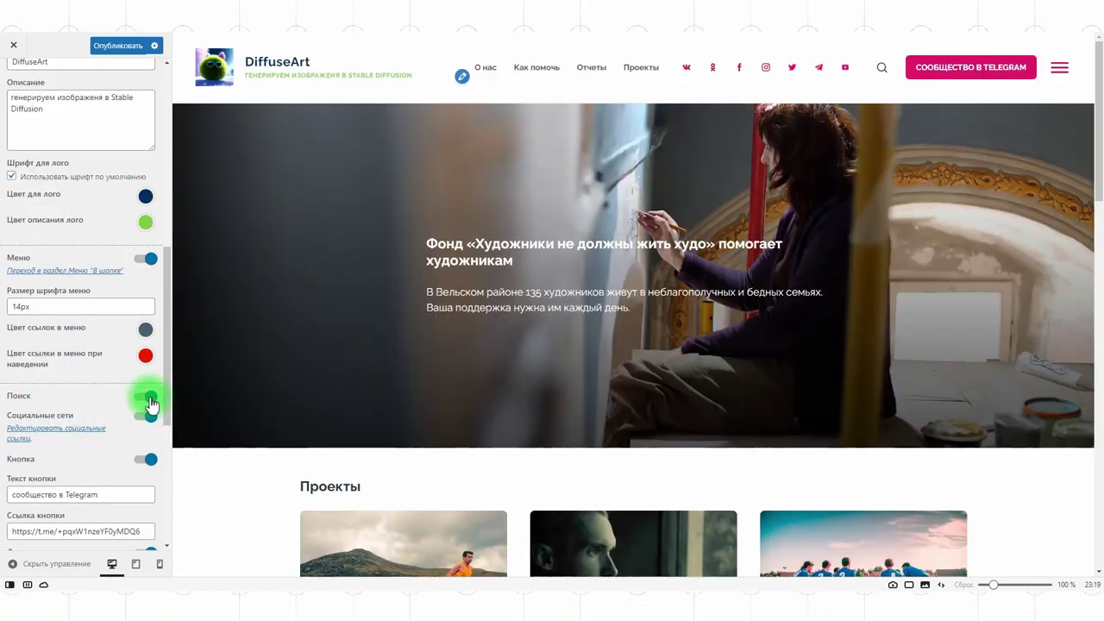
pyautogui.click(141, 420)
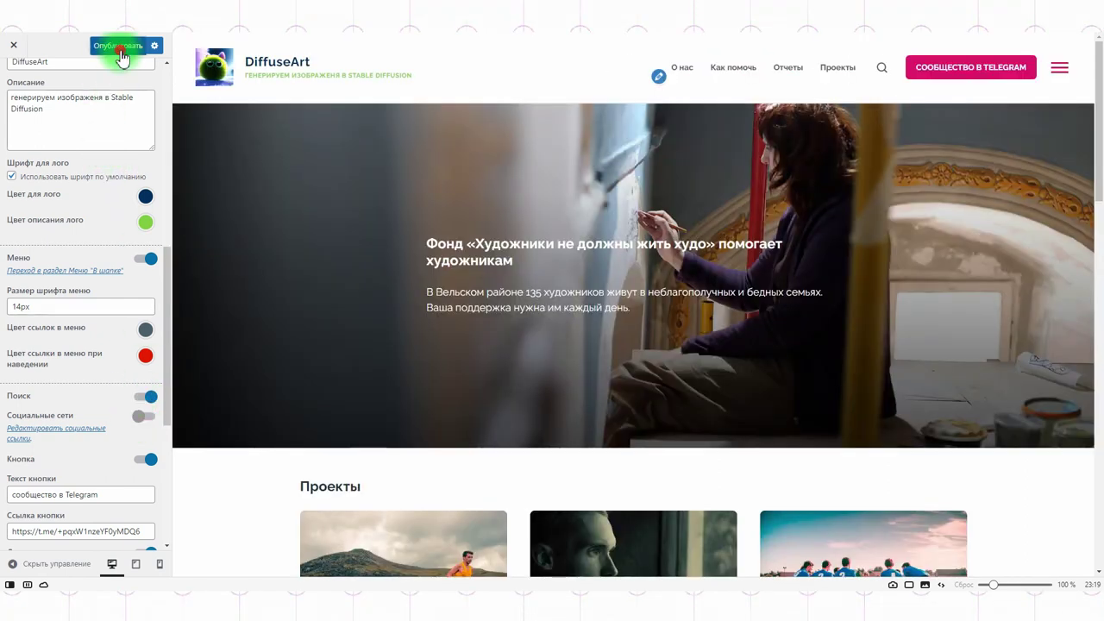
pyautogui.click(20, 51)
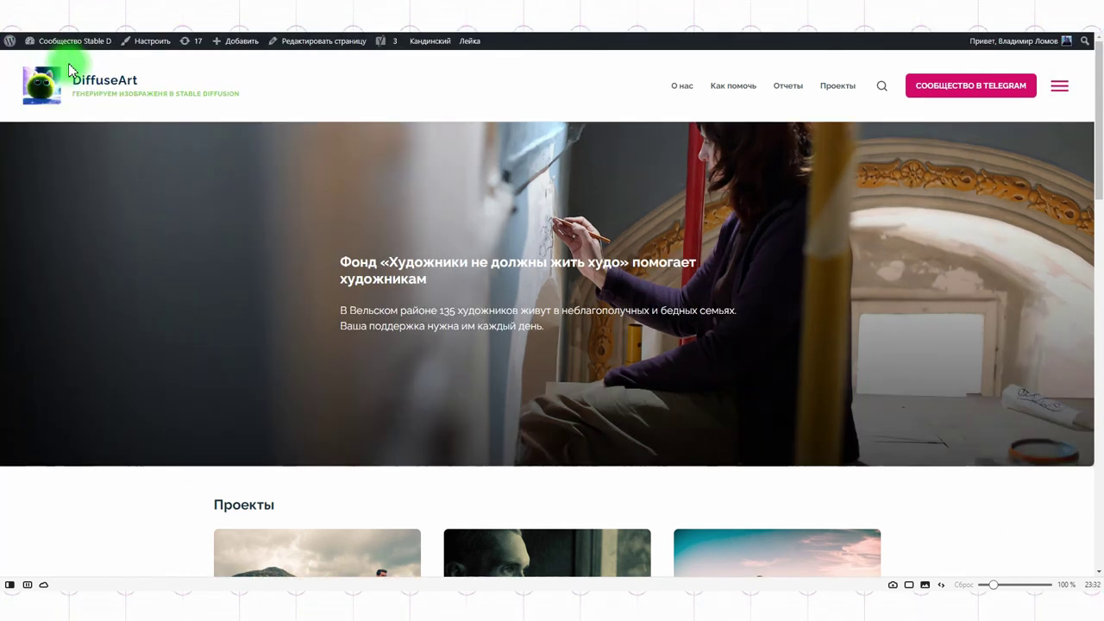
# Step: Open the Главная page in the block editor from the admin pages list
pyautogui.click(68, 43)
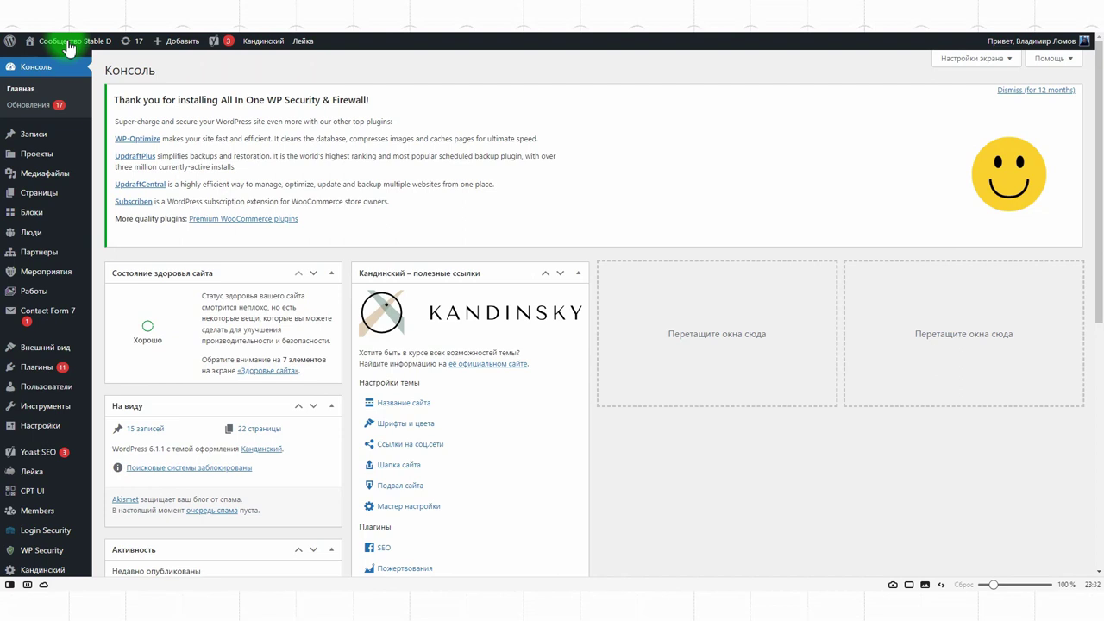
pyautogui.click(43, 194)
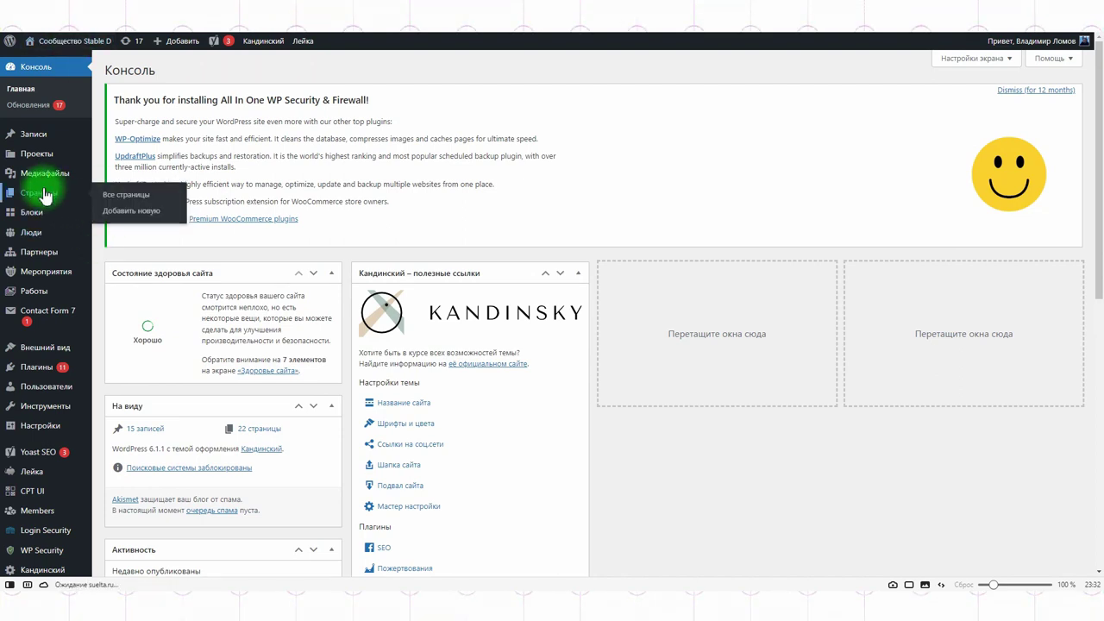
pyautogui.scroll(-3, 215, 258)
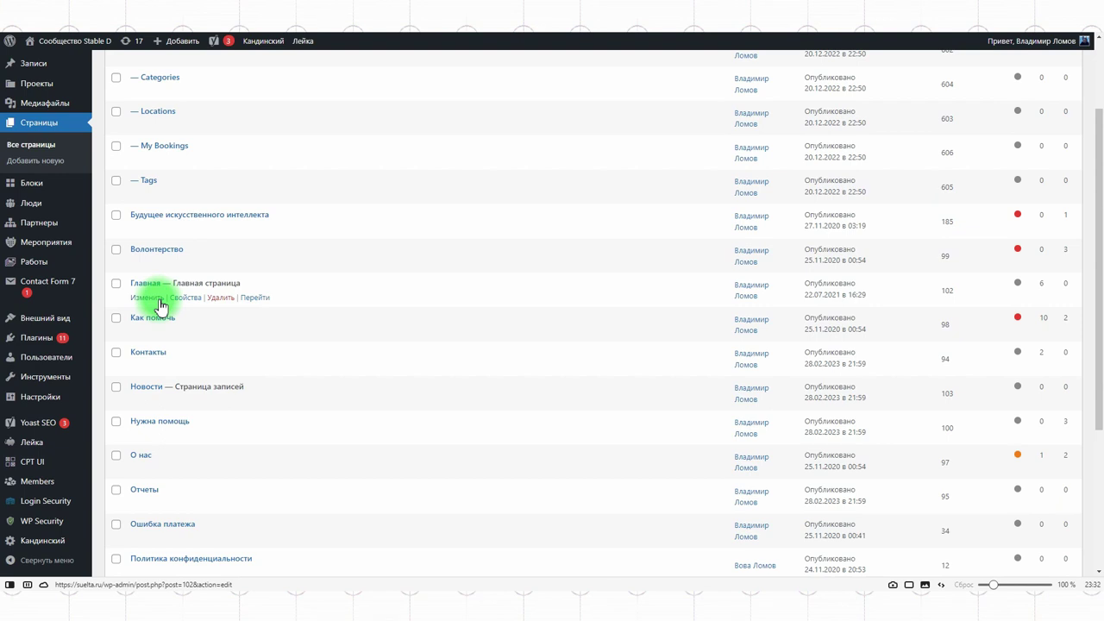
pyautogui.click(145, 297)
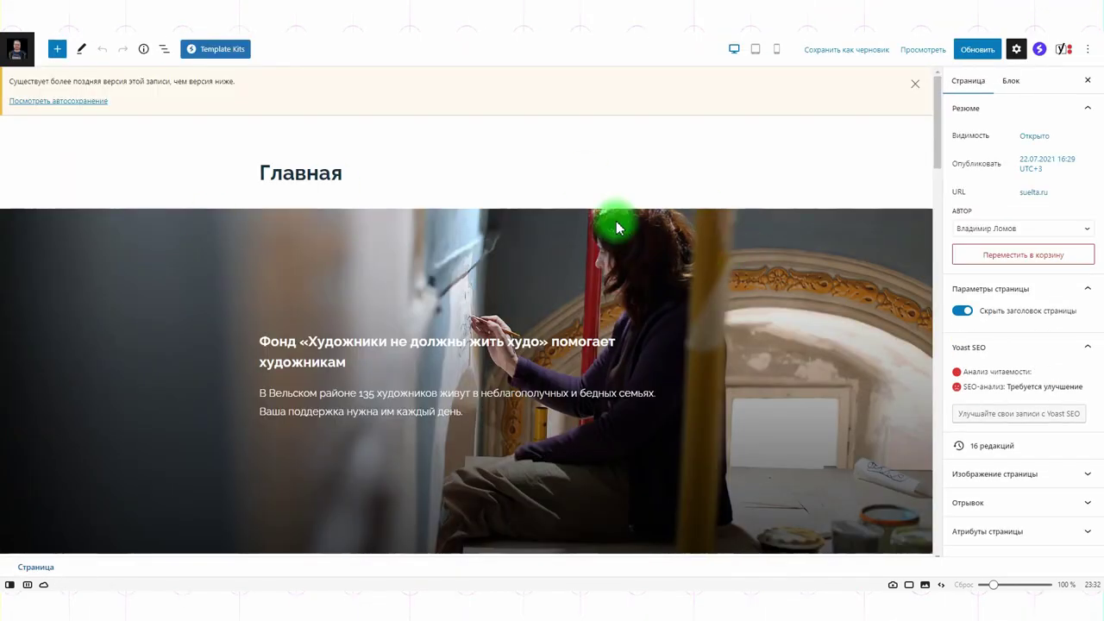
# Step: Select the hero cover block and remove its painter photo background, leaving it plain grey
pyautogui.scroll(-7, 616, 226)
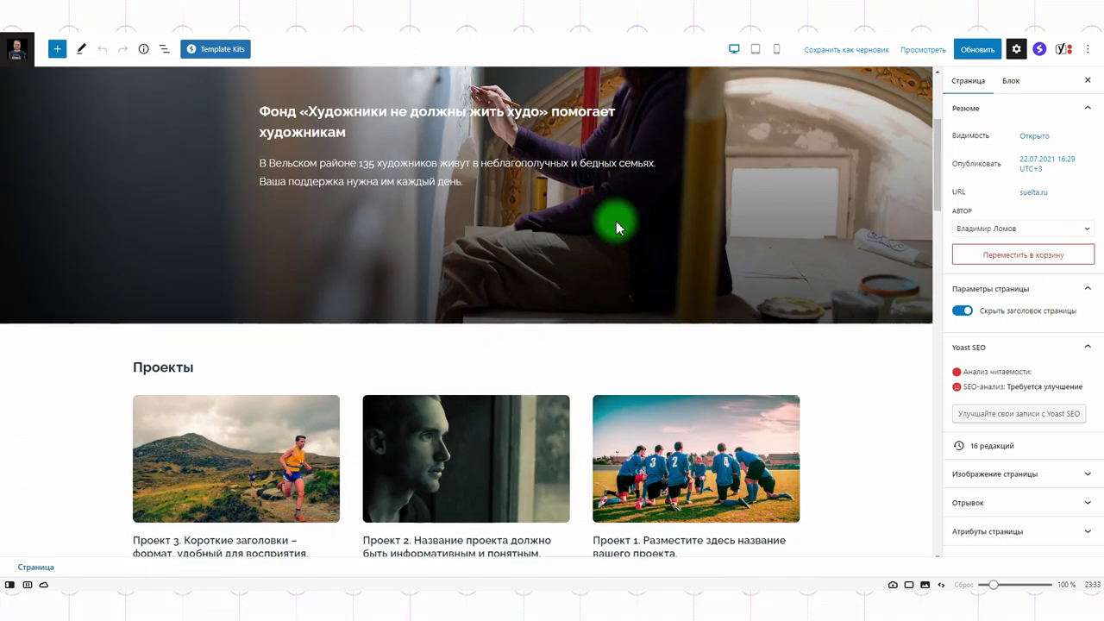
pyautogui.scroll(-10, 616, 226)
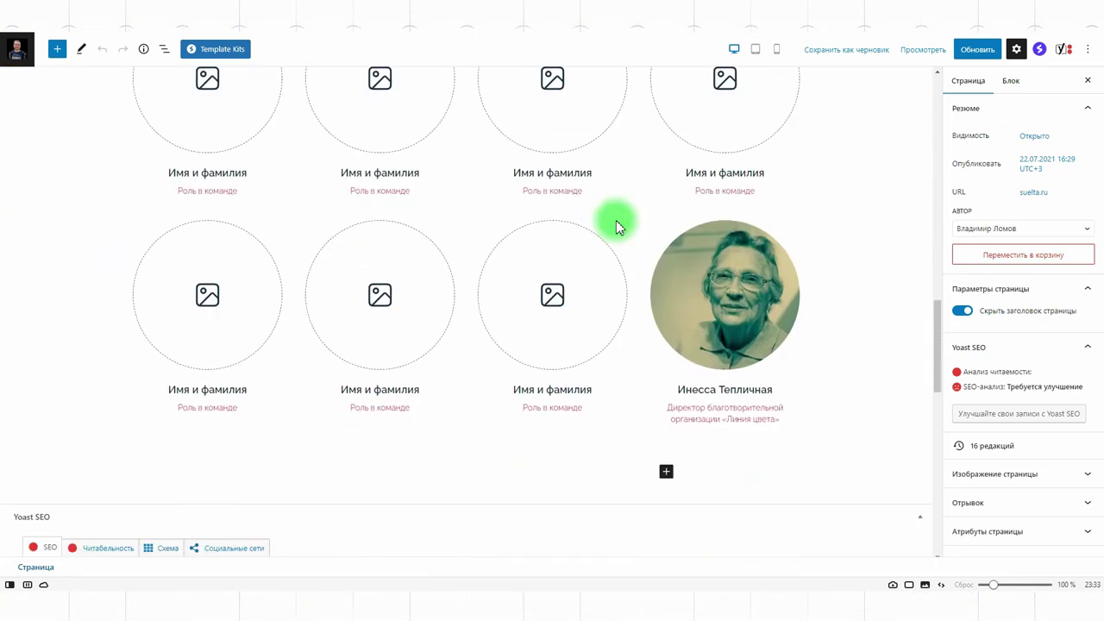
pyautogui.scroll(12, 615, 226)
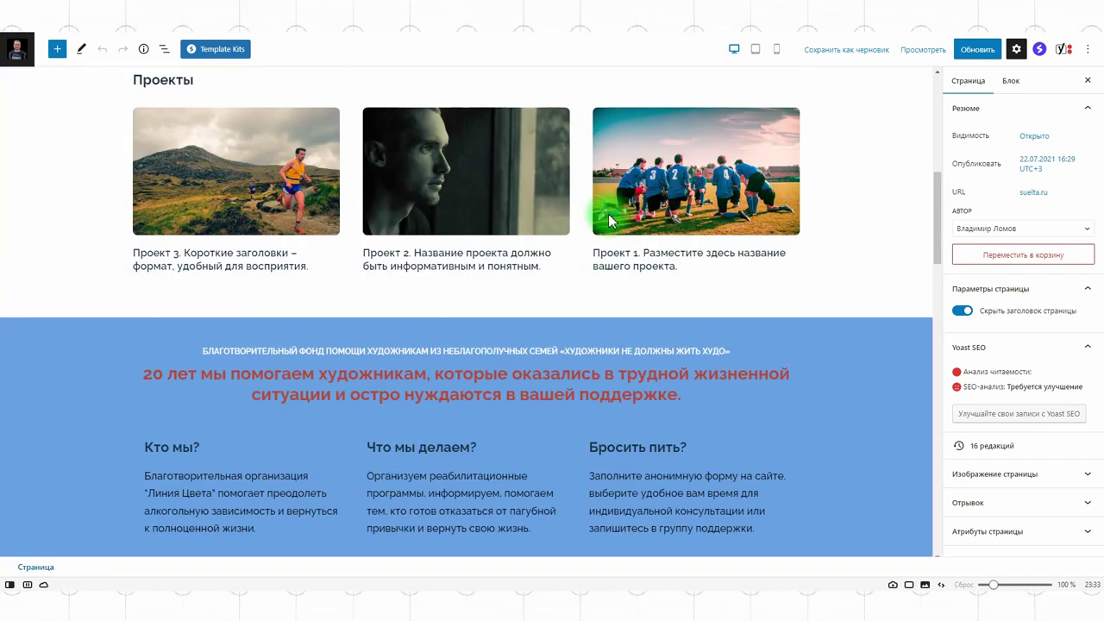
pyautogui.scroll(8, 608, 221)
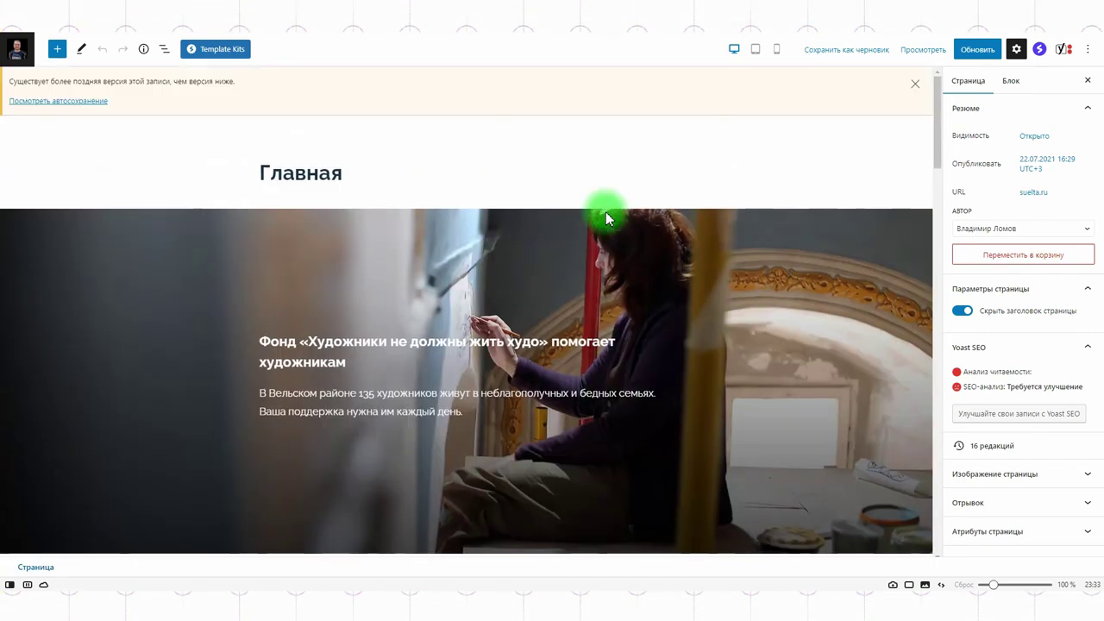
pyautogui.click(558, 291)
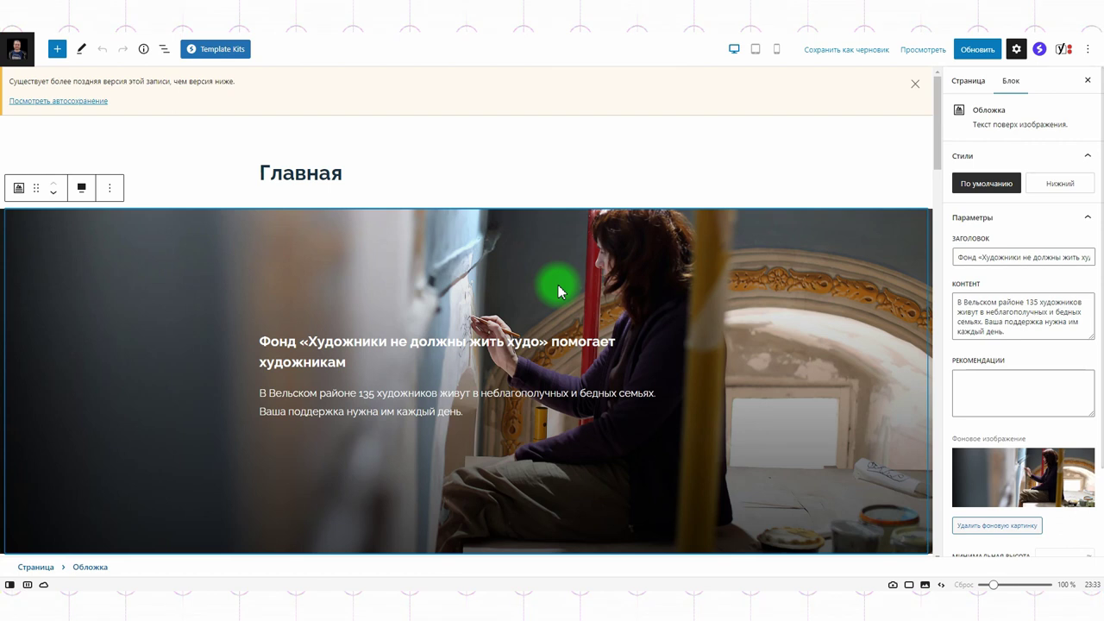
pyautogui.scroll(-2, 1069, 380)
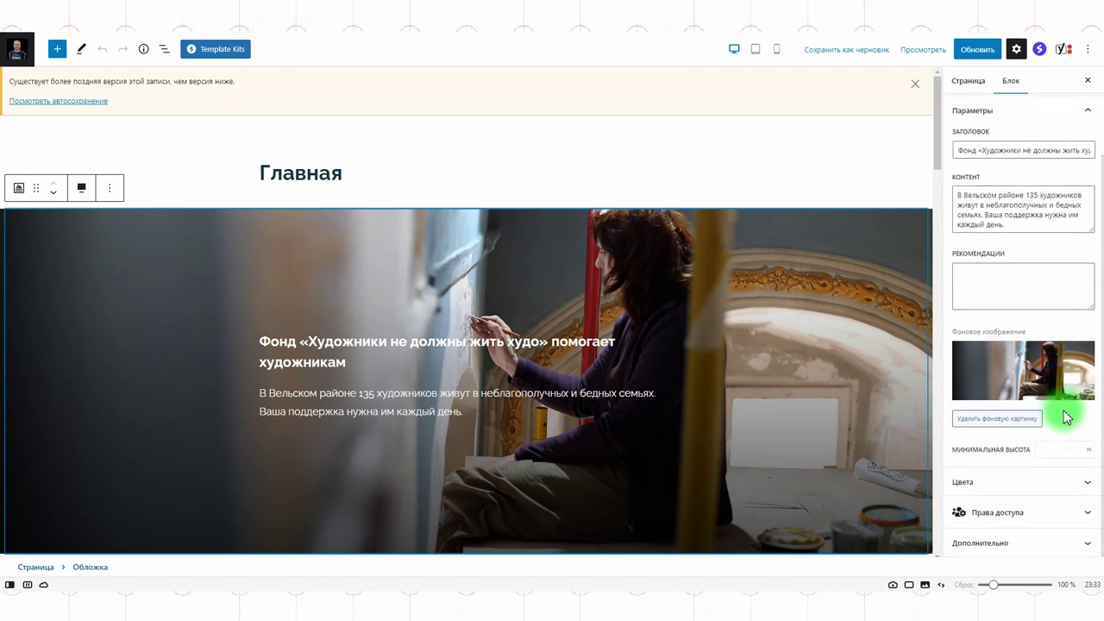
pyautogui.click(993, 419)
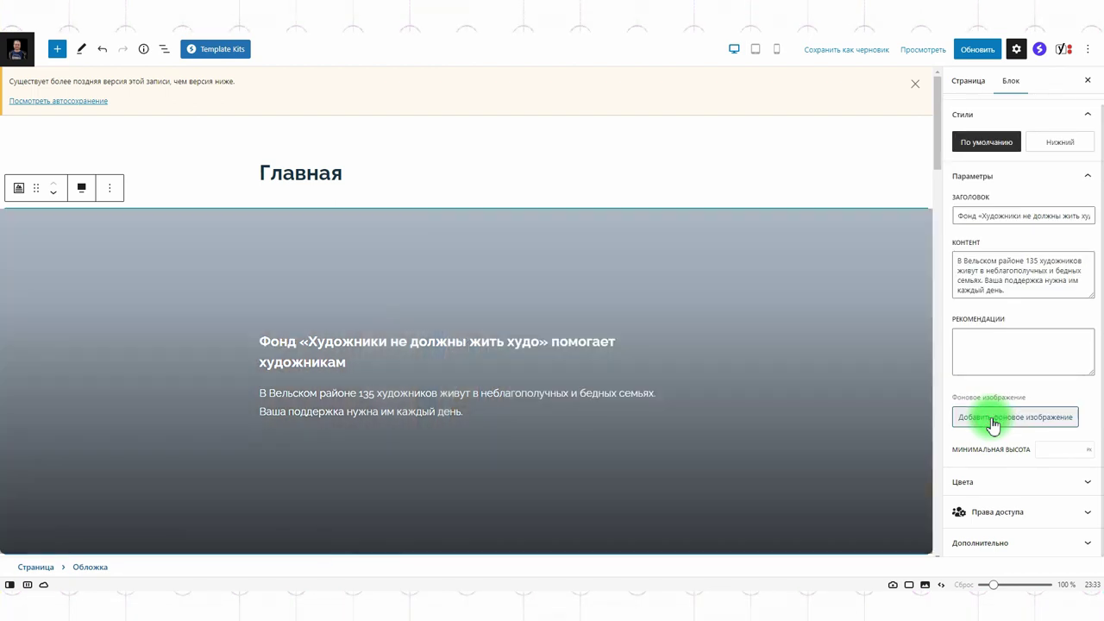
pyautogui.click(993, 420)
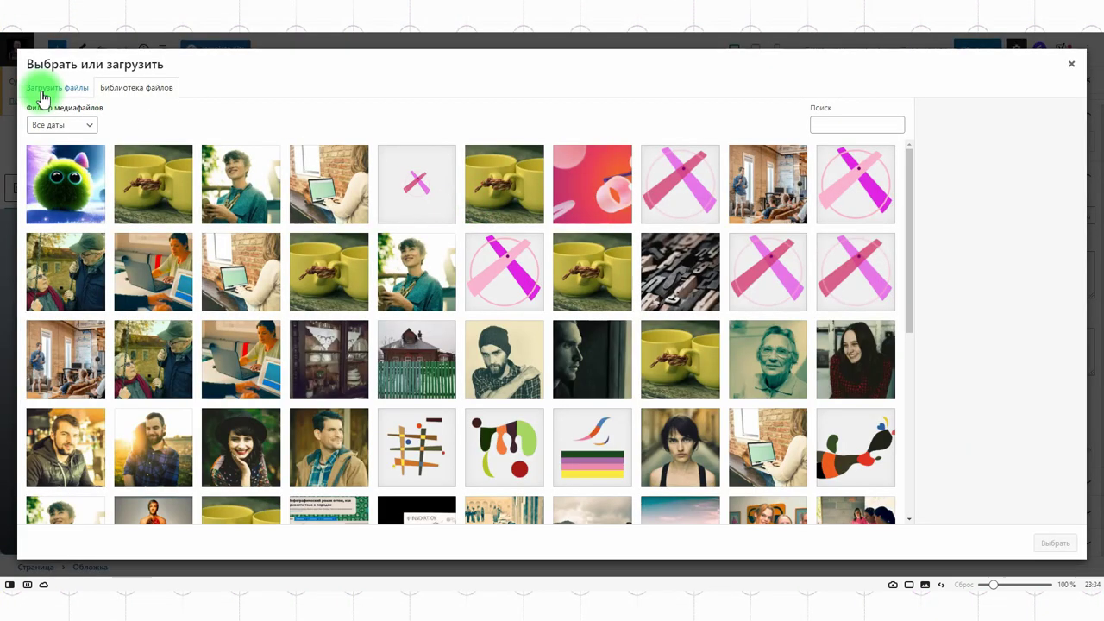
# Step: Upload 00045.jpg as the hero cover background and update the page
pyautogui.click(38, 90)
pyautogui.click(344, 591)
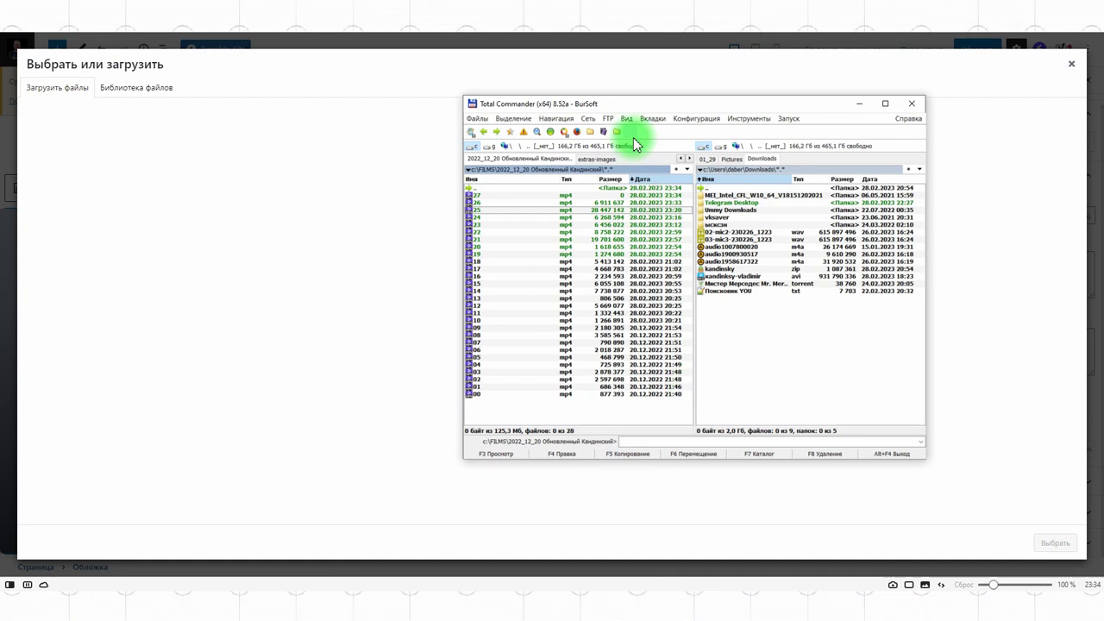
pyautogui.moveTo(494, 211); pyautogui.dragTo(275, 226)
pyautogui.click(1054, 543)
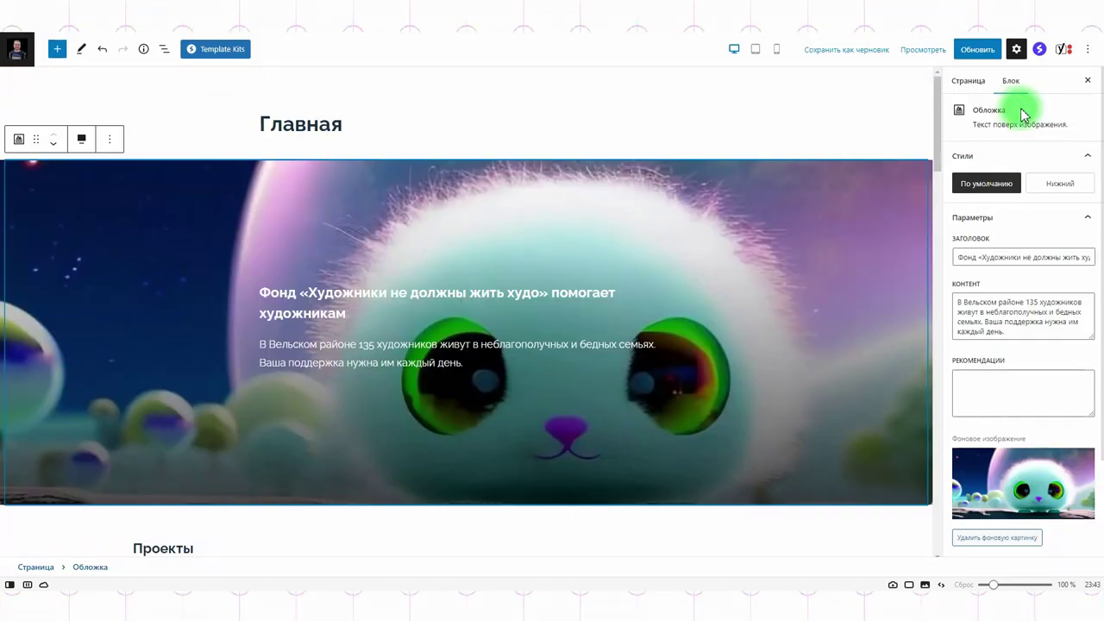
pyautogui.click(977, 52)
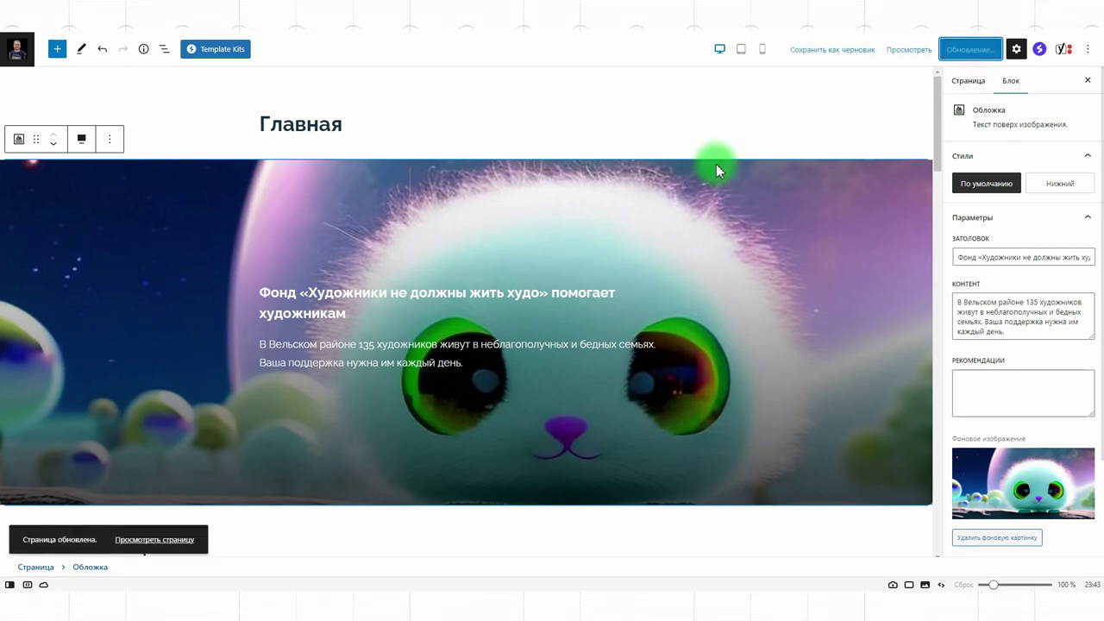
pyautogui.click(161, 539)
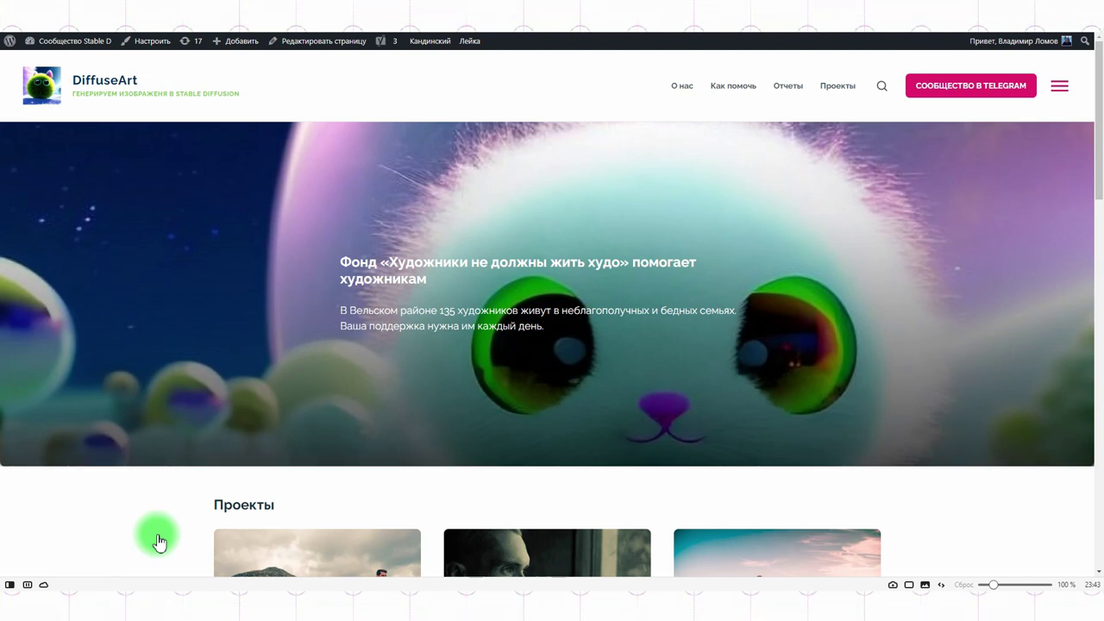
# Step: Open the Customizer from the live site and go to its Страницы section
pyautogui.click(141, 43)
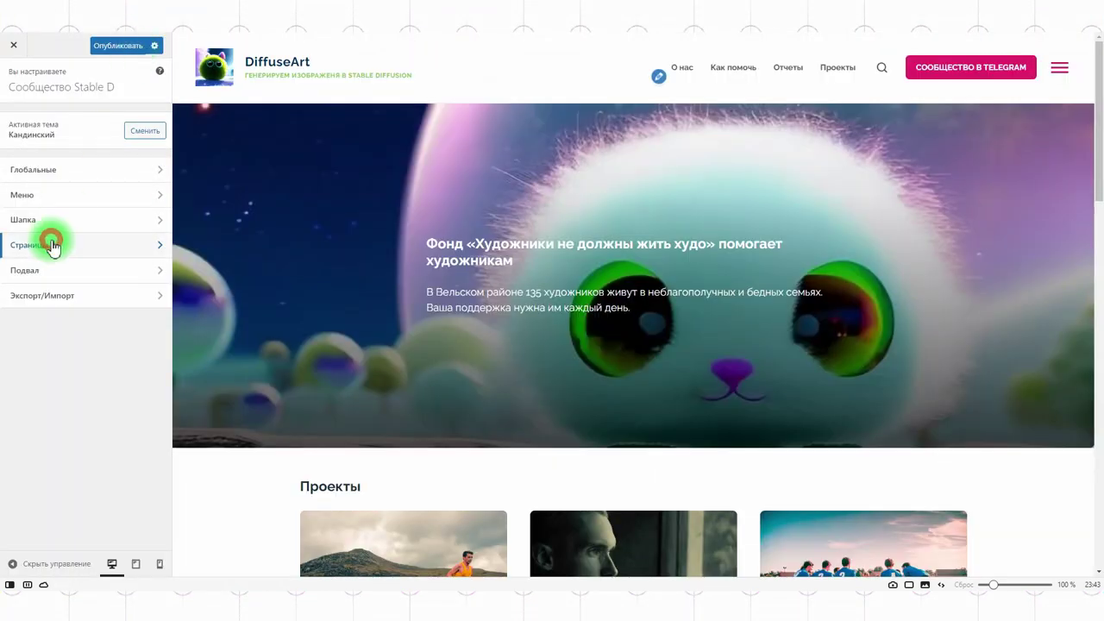
pyautogui.click(51, 244)
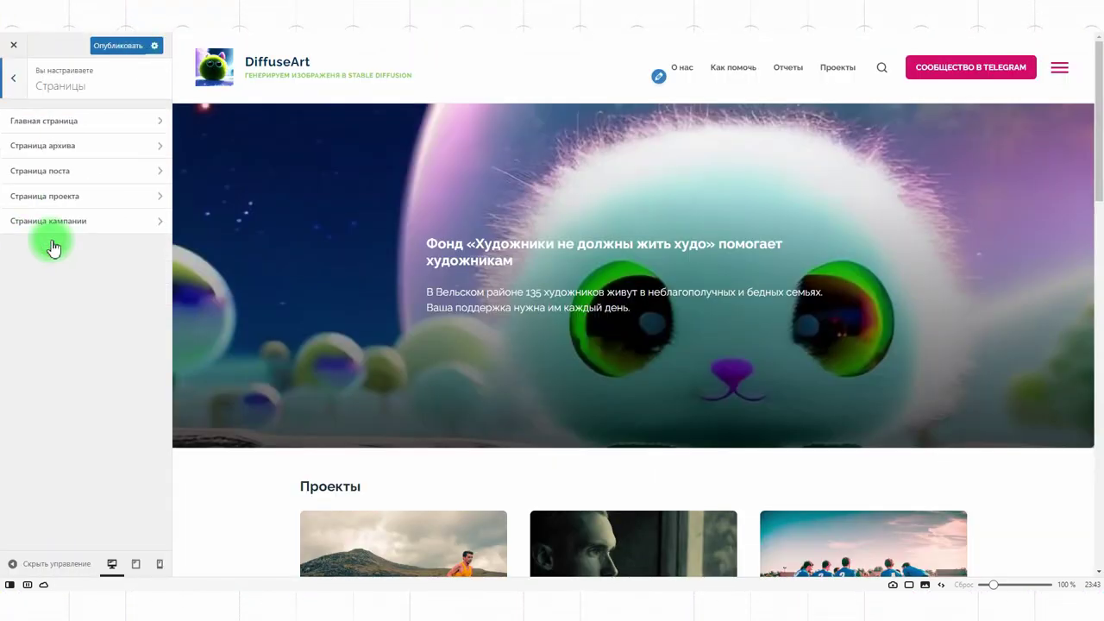
# Step: Set the homepage to the static page 'Будущее искусственного интеллекта' in Страницы > Главная страница
pyautogui.click(66, 116)
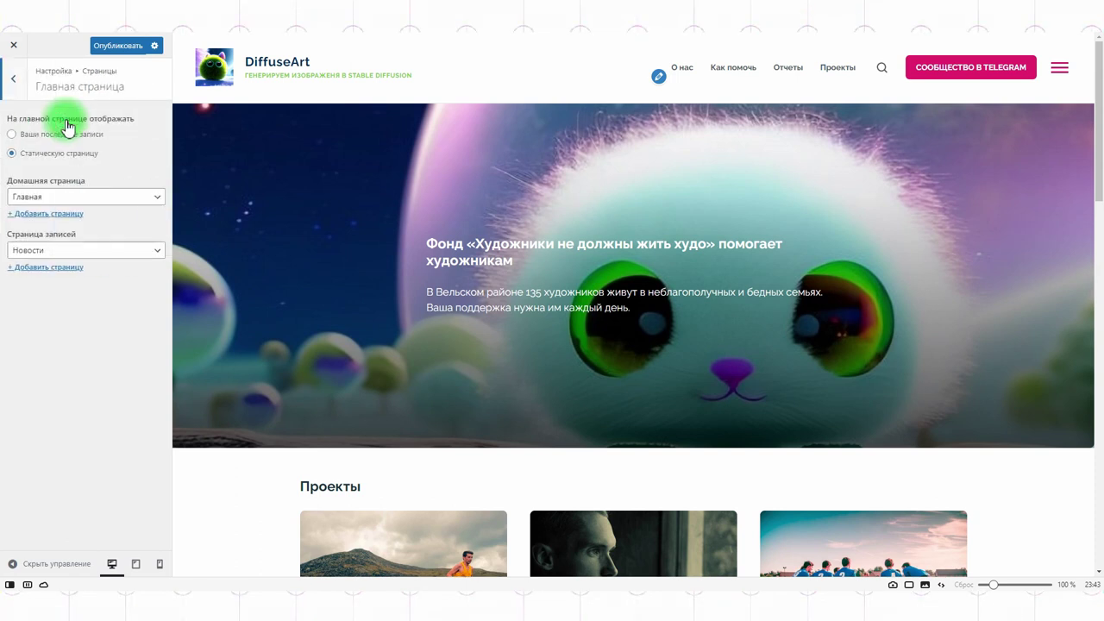
pyautogui.click(62, 135)
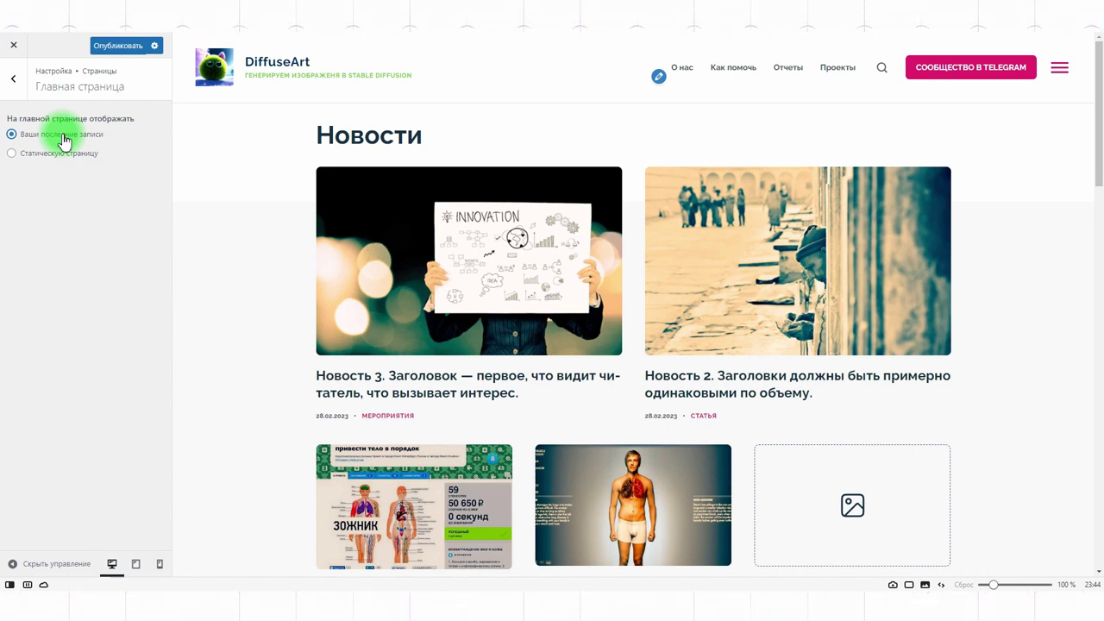
pyautogui.click(14, 79)
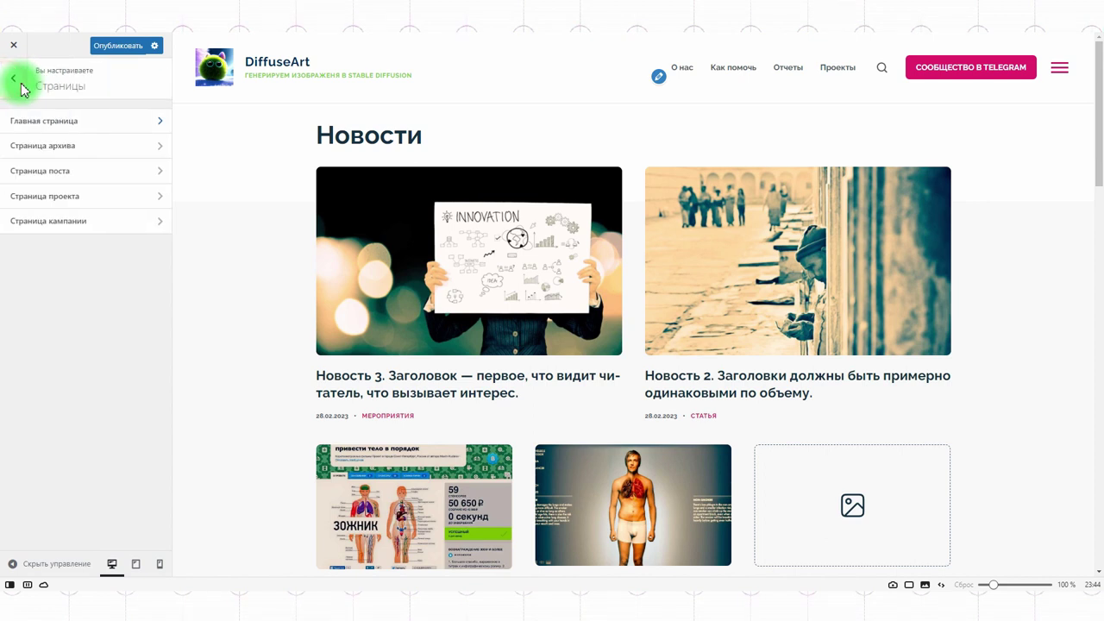
pyautogui.click(18, 83)
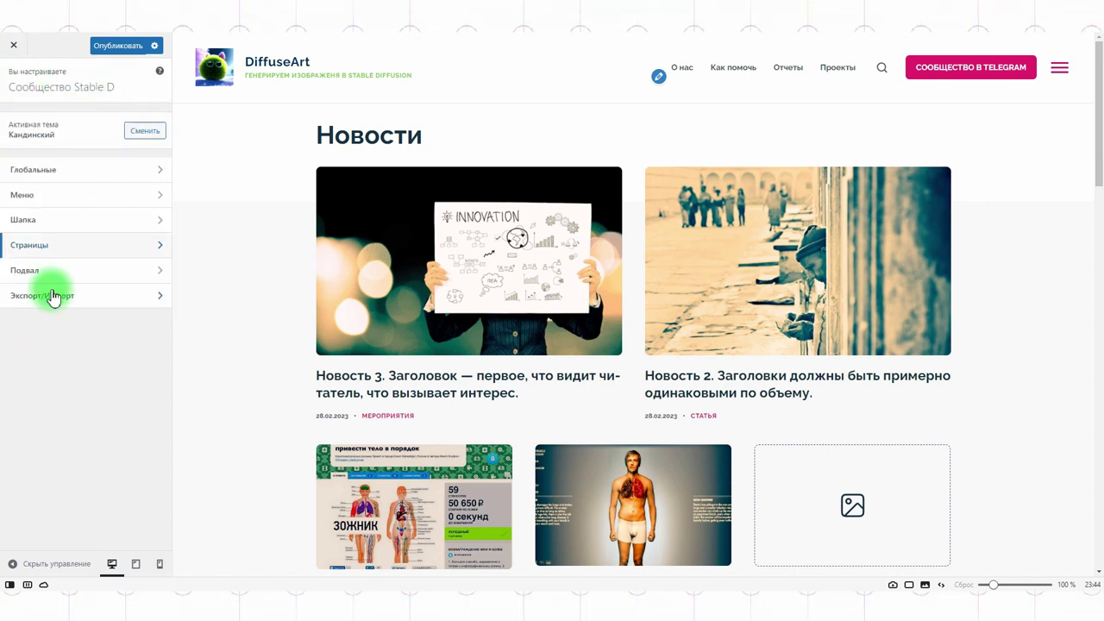
pyautogui.click(57, 250)
pyautogui.click(38, 121)
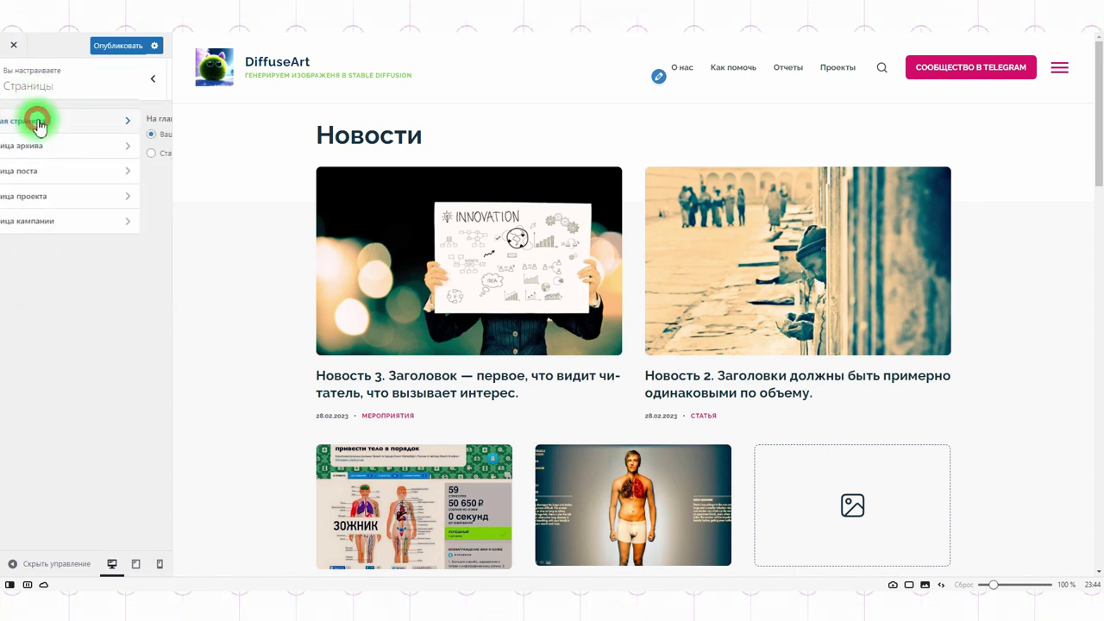
pyautogui.click(66, 154)
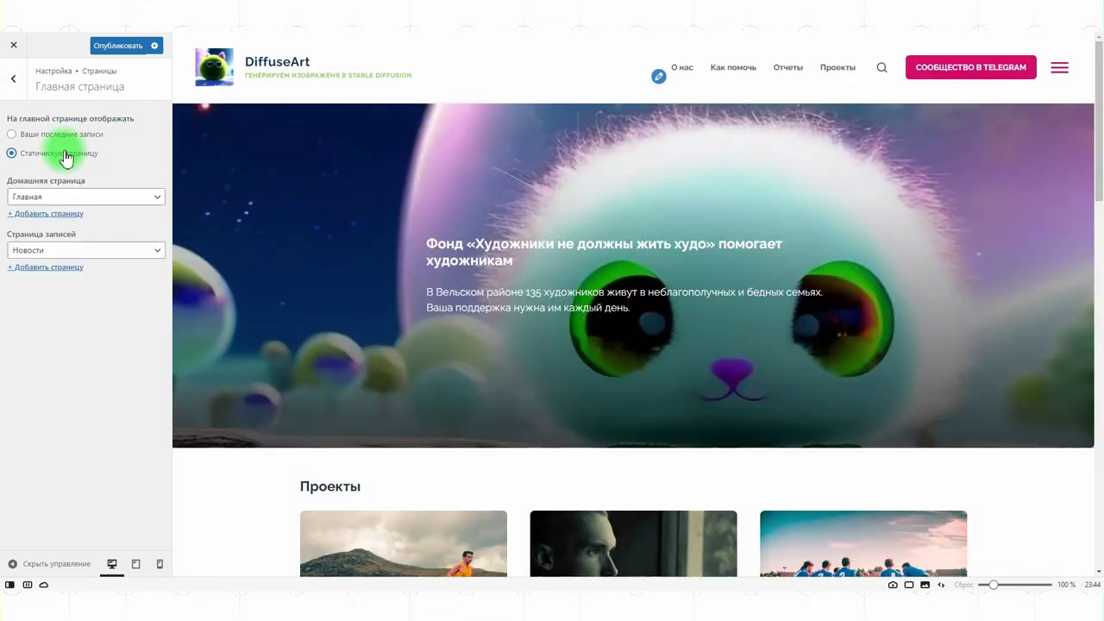
pyautogui.click(100, 195)
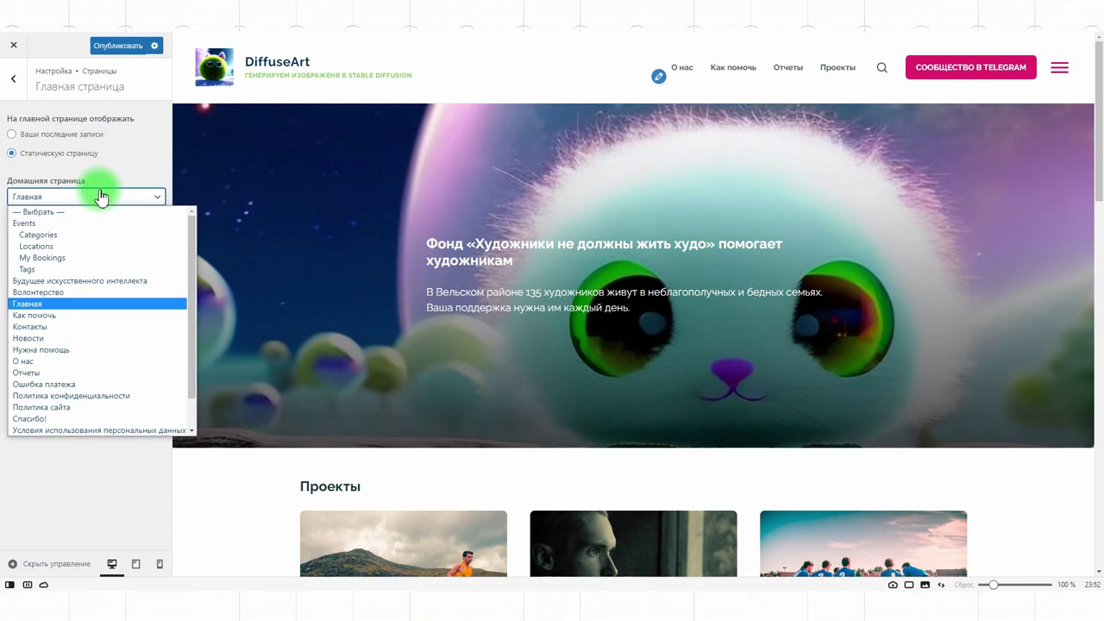
pyautogui.click(48, 281)
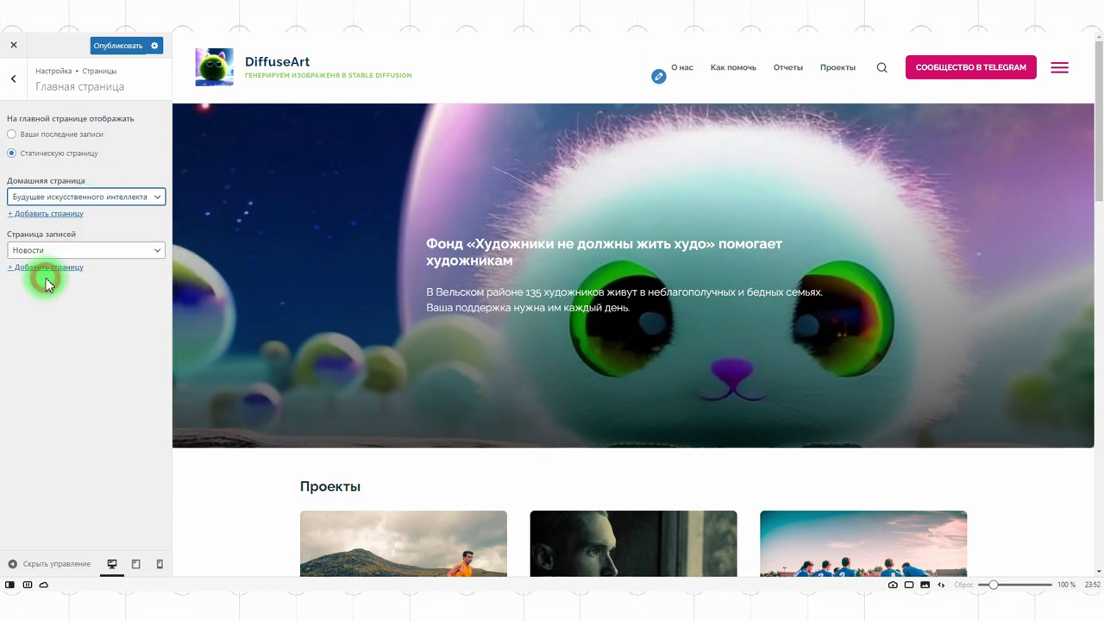